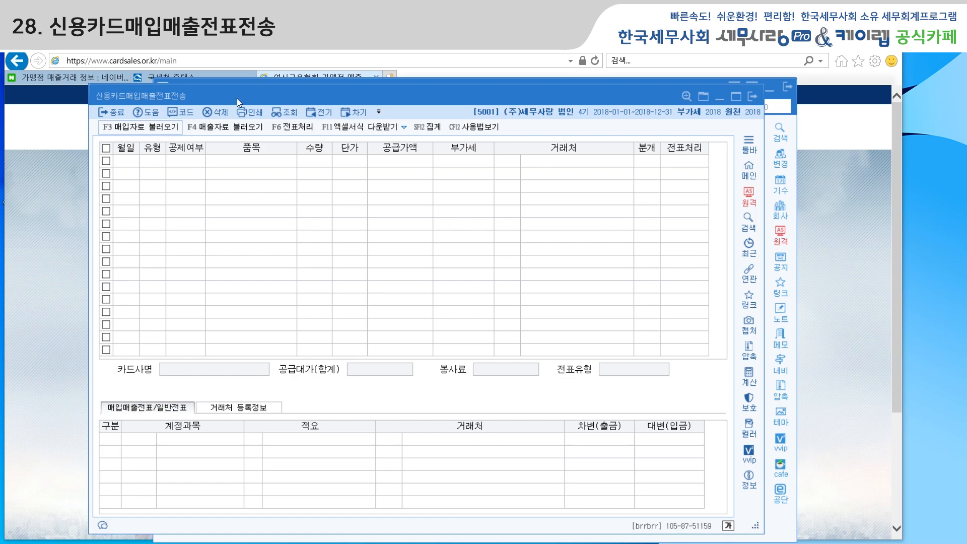
Open 국세청전자(세금)계산서, view its 전자(세금)계산서 불러오기 dialog, close both, and return to 신용카드매입매출전표전송.
left_click_drag(349, 97, 348, 153)
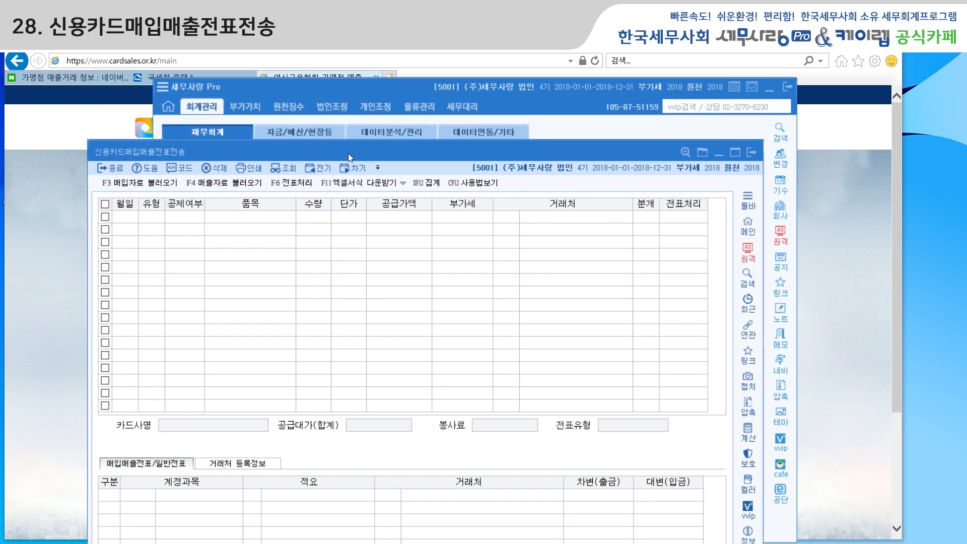
left_click(351, 89)
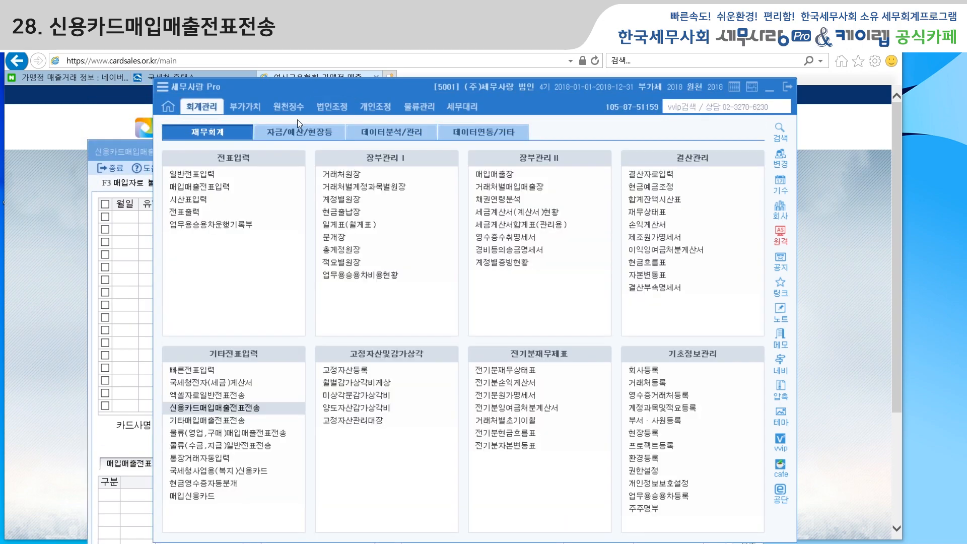
left_click(227, 382)
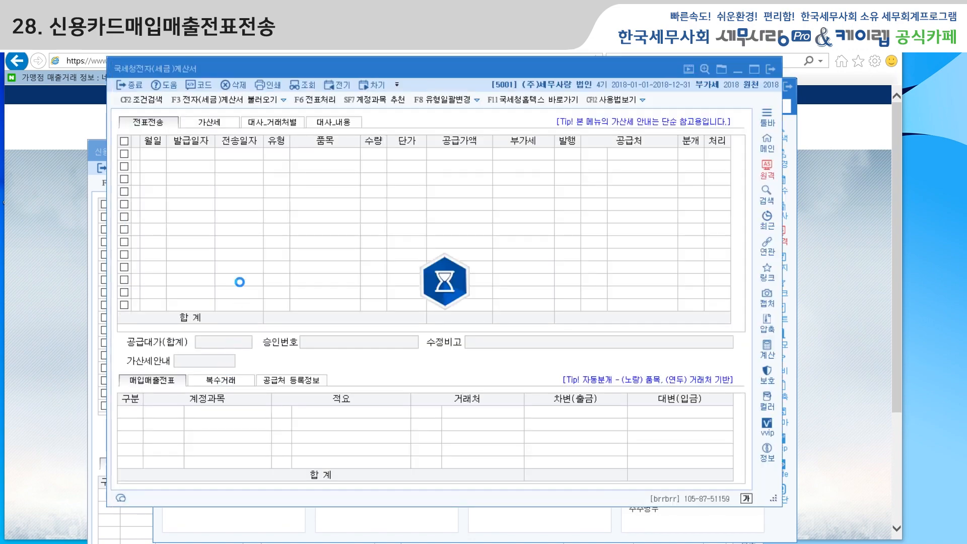
left_click(232, 100)
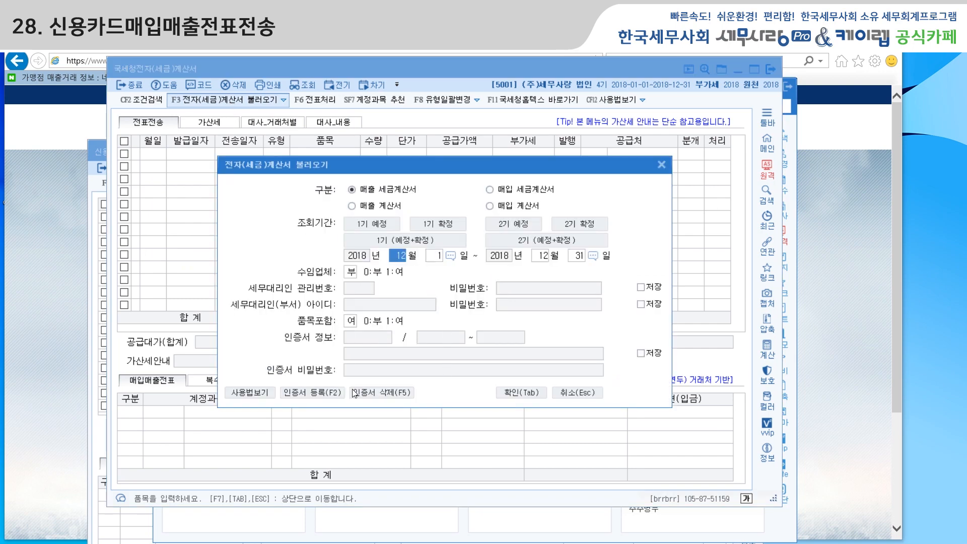
left_click(661, 165)
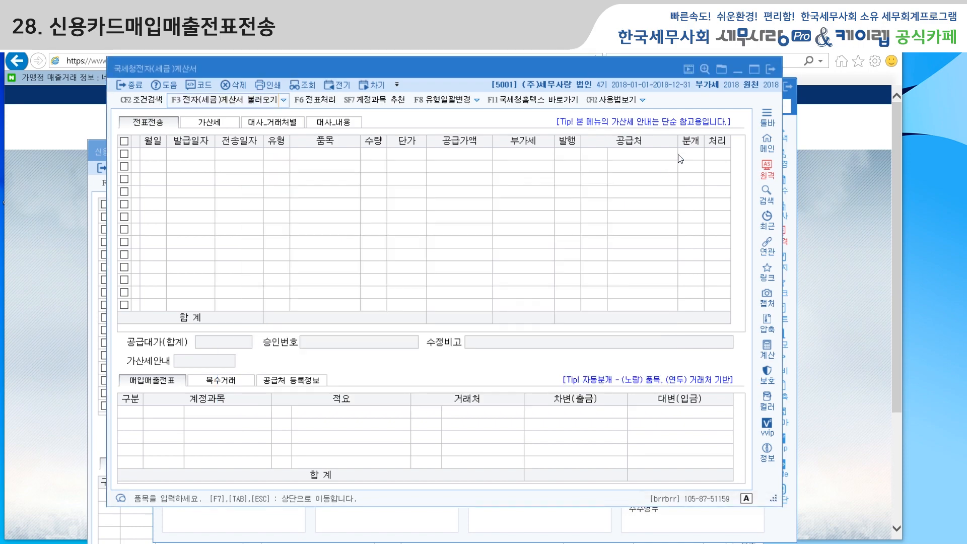
left_click(771, 71)
left_click(137, 153)
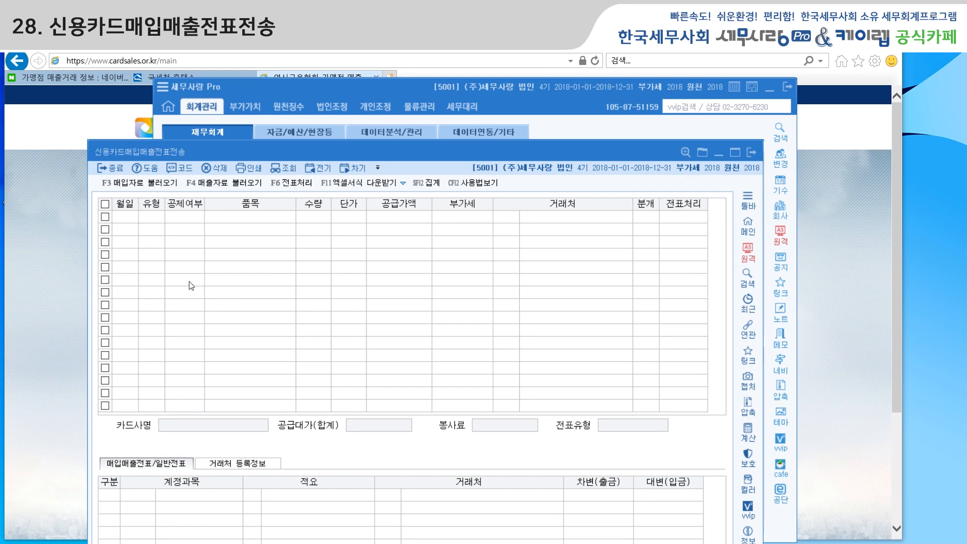
View the 엑셀서식 다운받기 options, and look over the sales lookup menus on the 여신금융협회 website in the browser.
left_click(351, 185)
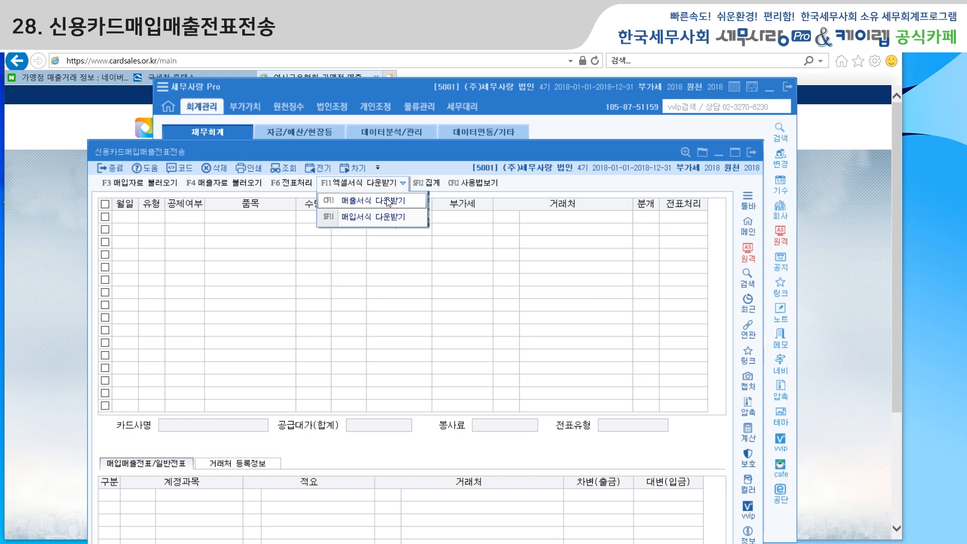
left_click(75, 245)
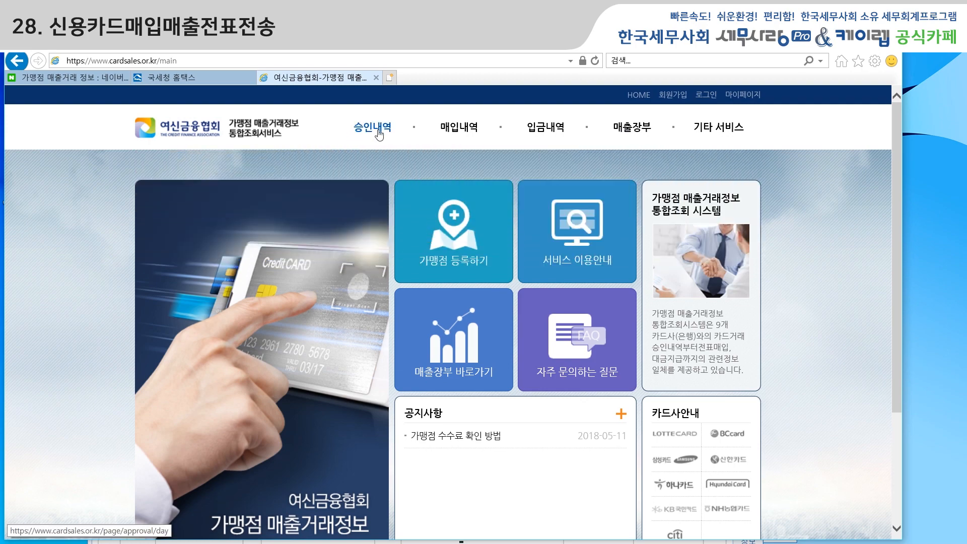
mouse_move(549, 131)
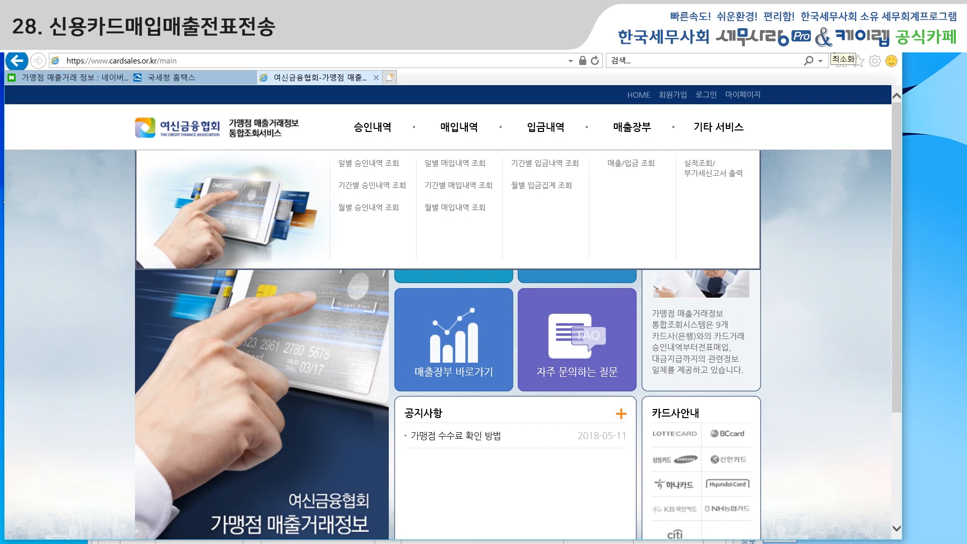
left_click(842, 47)
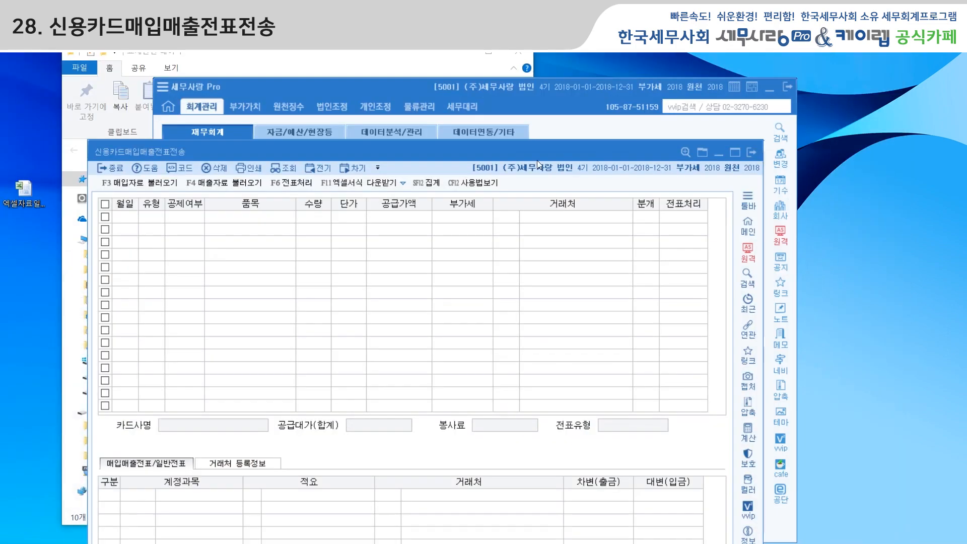
Open 신용카드매입매출전표전송-매출자료(2018).xls from the 교재관련 데이타 folder in Excel and review its card sales rows.
left_click(311, 66)
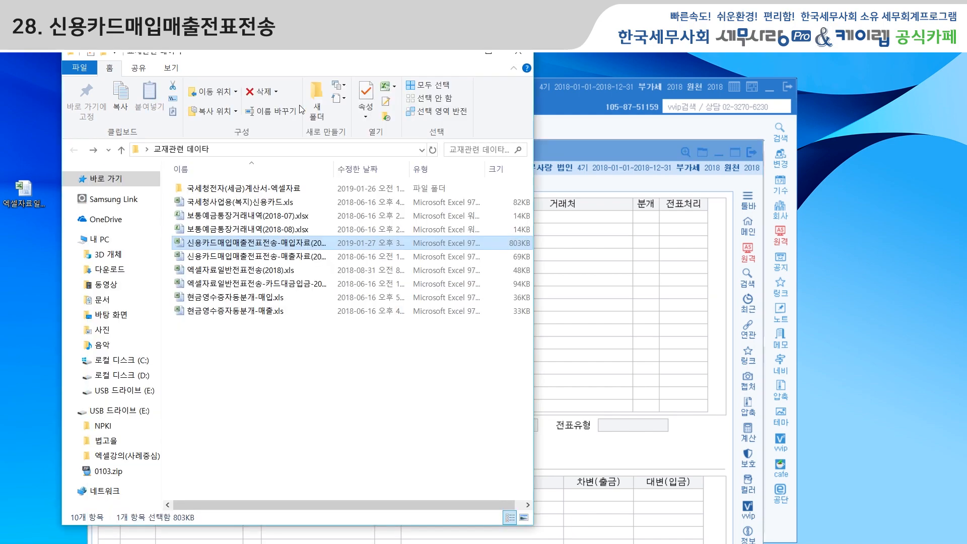
double_click(271, 257)
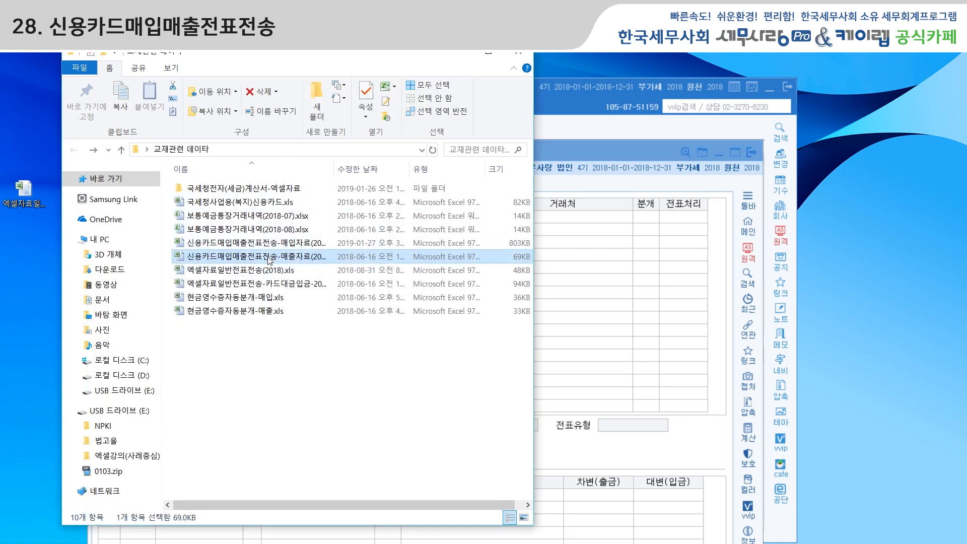
scroll(305, 297, "down", 5)
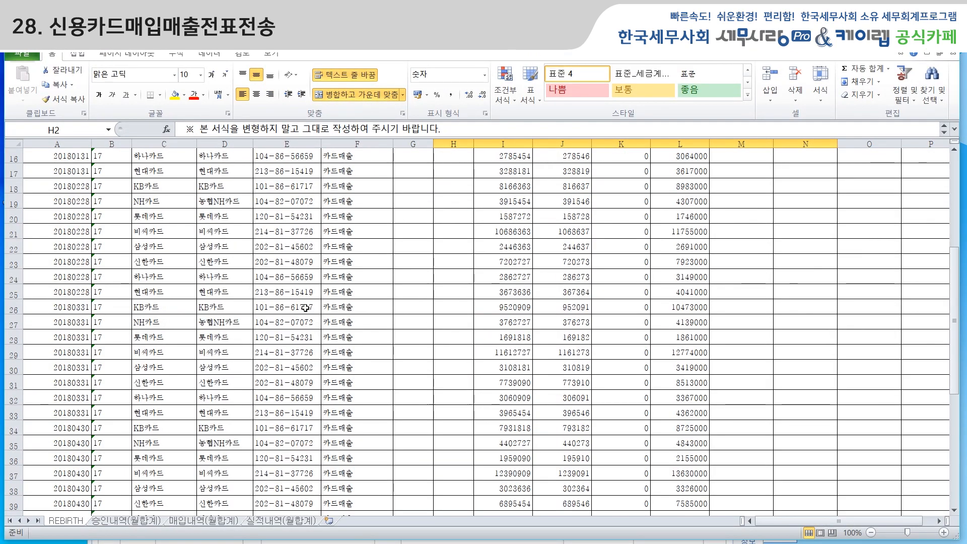
scroll(302, 312, "up", 5)
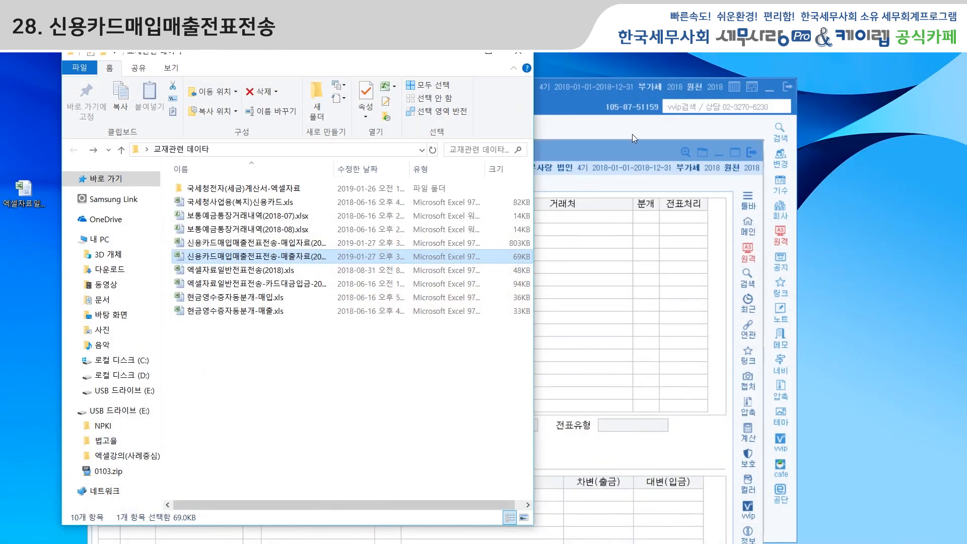
Bring the 신용카드매입매출전표전송 window forward, move it slightly up, and switch to the 여신금융협회 website in the browser.
left_click(607, 150)
left_click_drag(514, 158, 511, 126)
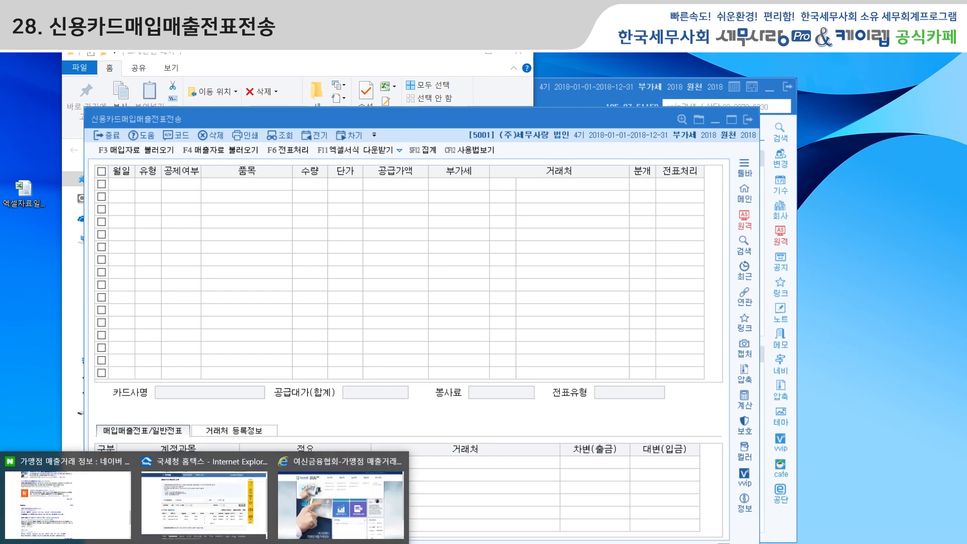
left_click(320, 494)
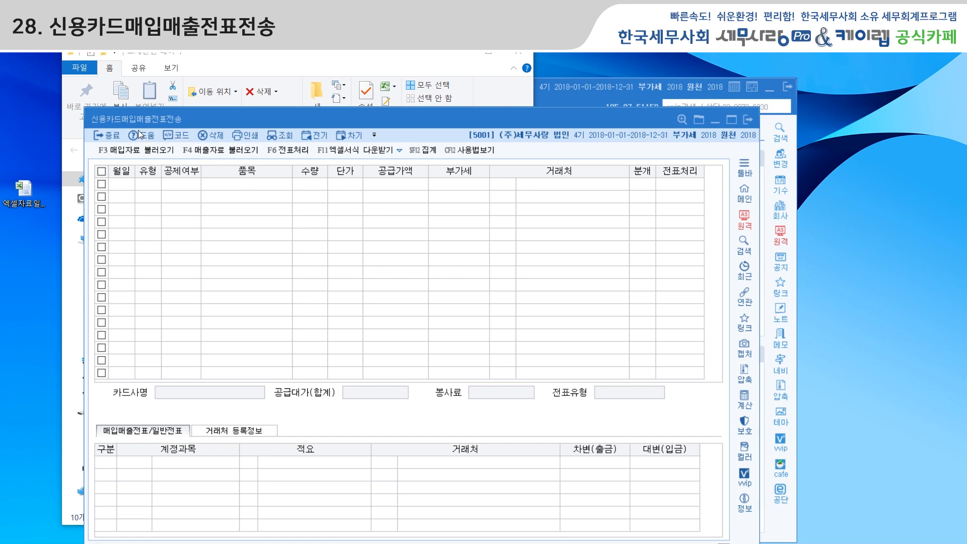
Load the card sales data from 신용카드매입매출전표전송-매출자료(2018).xls into the 신용카드매입매출전표전송 list.
left_click(212, 154)
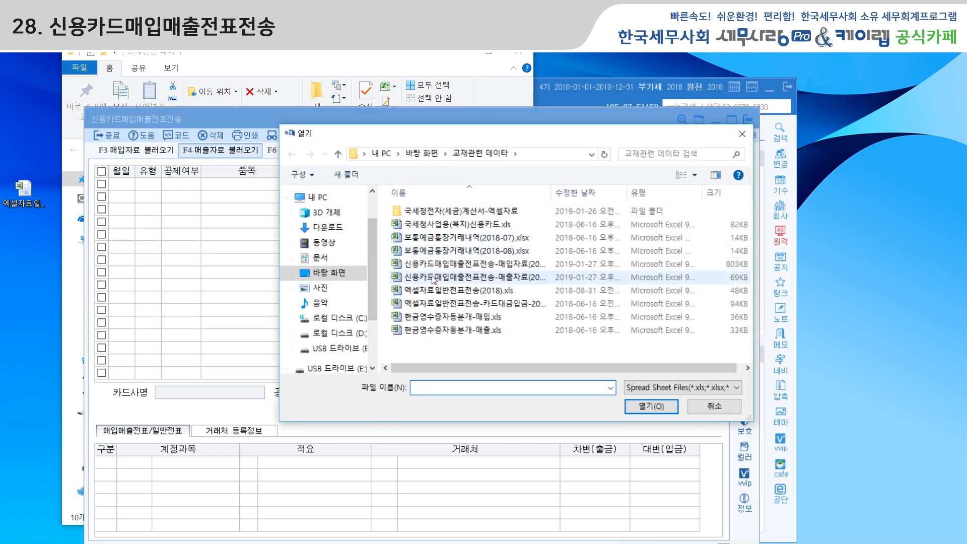
left_click(468, 280)
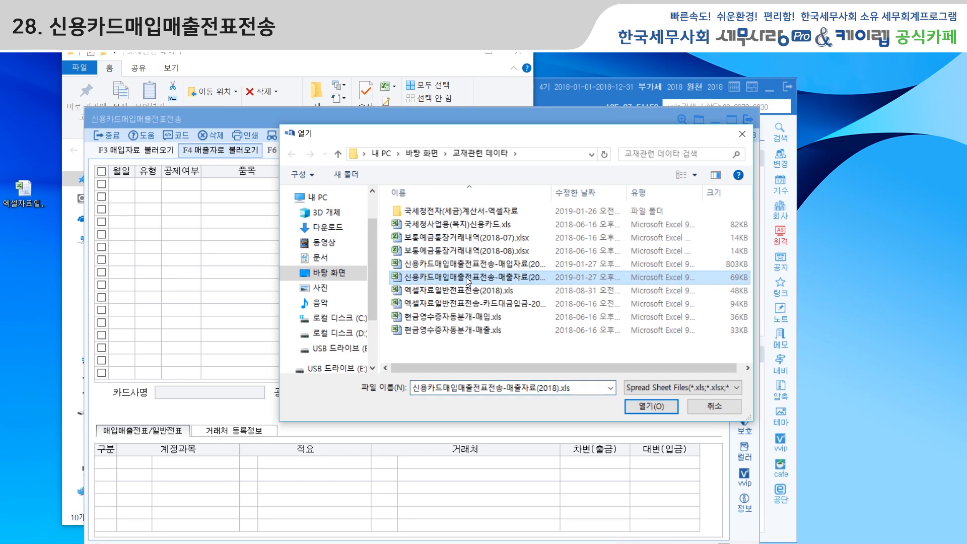
left_click(649, 408)
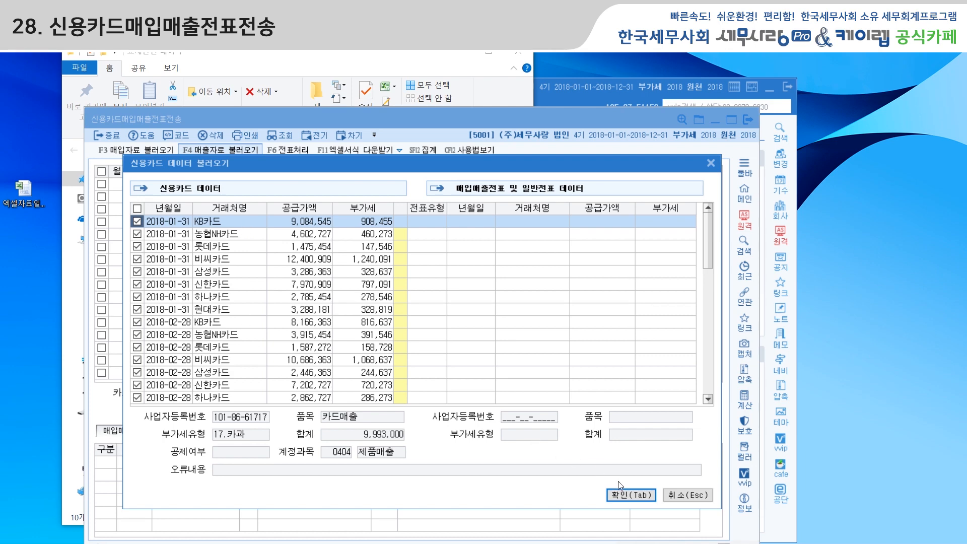
left_click(627, 496)
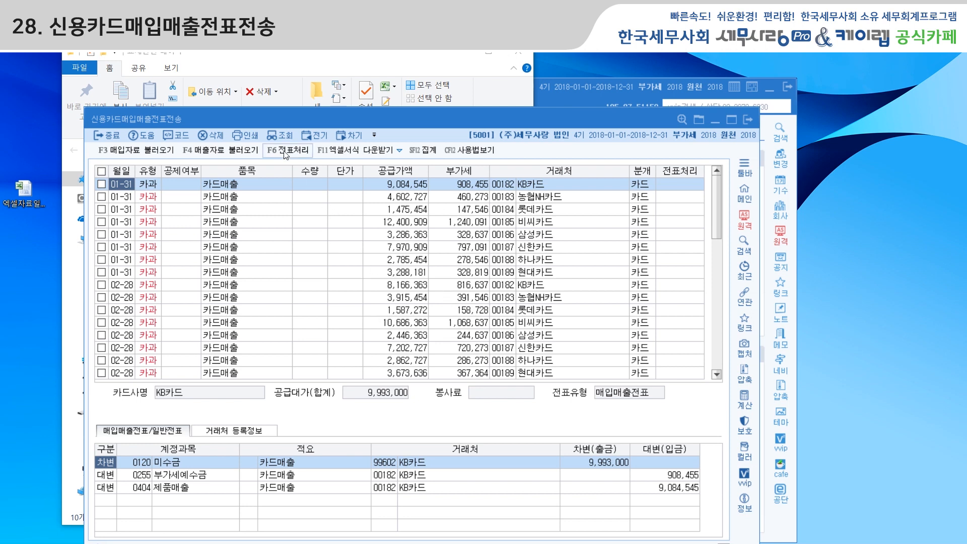
Select all loaded card sales rows and process them as vouchers (전표처리) into 매입매출전표.
left_click(101, 173)
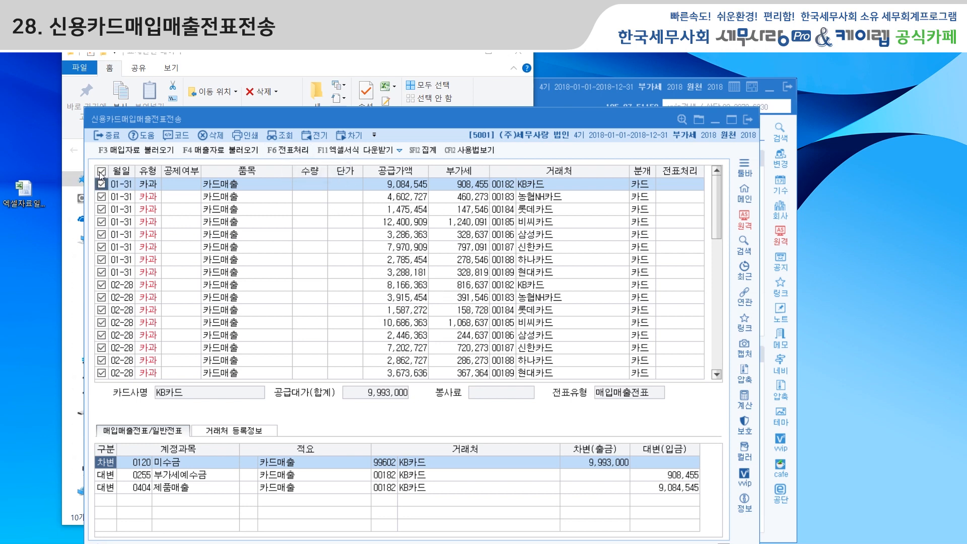
left_click(294, 150)
left_click(450, 354)
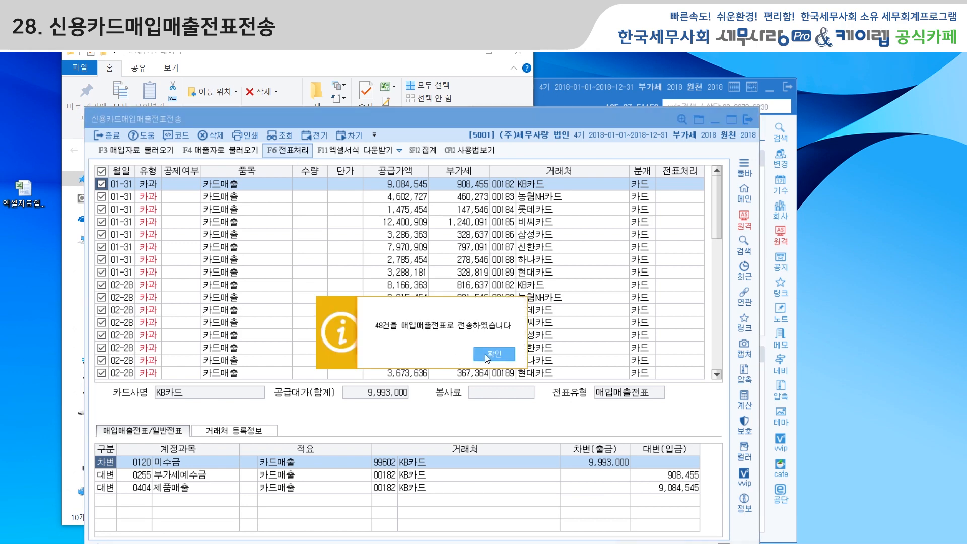
left_click(485, 355)
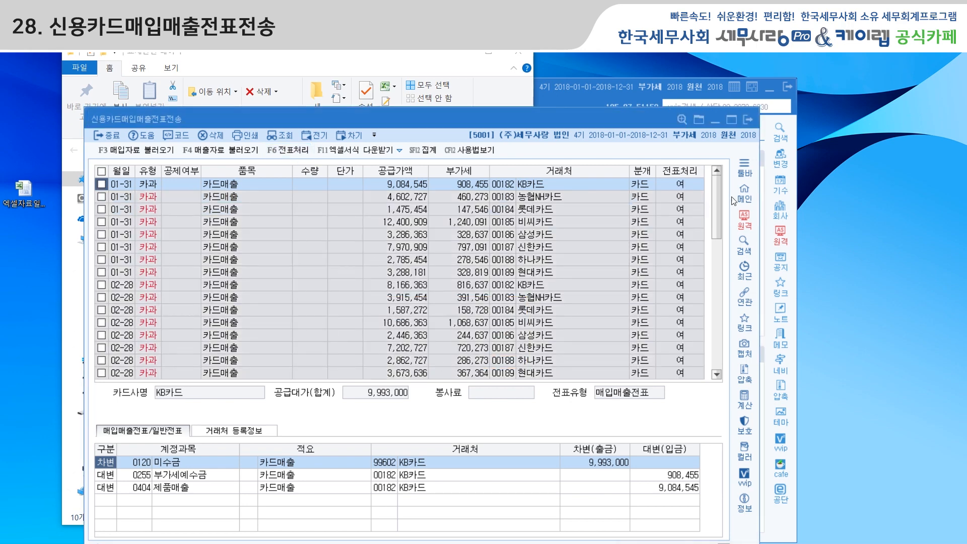
mouse_move(717, 193)
left_mouse_down()
mouse_move(721, 334)
mouse_move(713, 189)
left_mouse_up()
Open 매입매출전표입력 and set the query period from month 01 to month 06 of 2018.
left_click(567, 99)
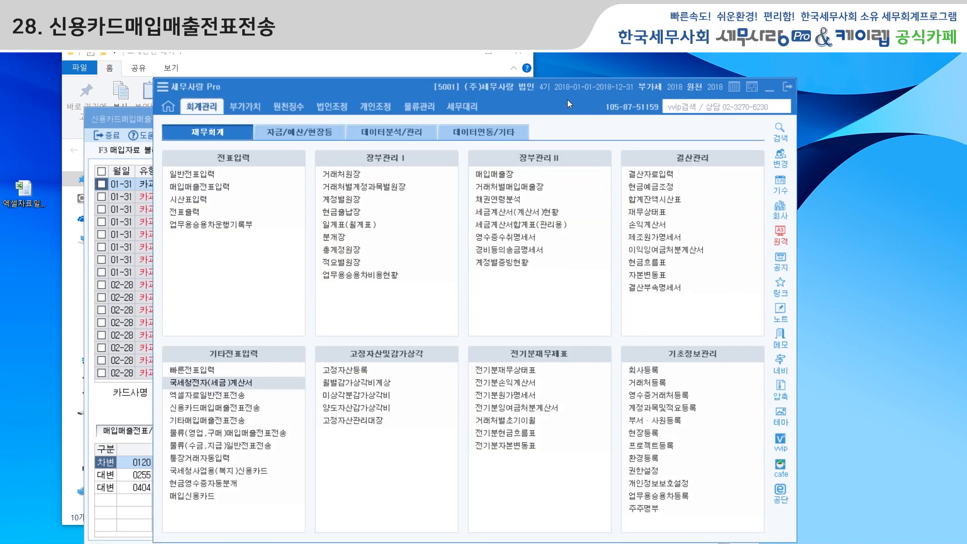
left_click(210, 186)
type("1")
key("Return")
type("6")
key("Return")
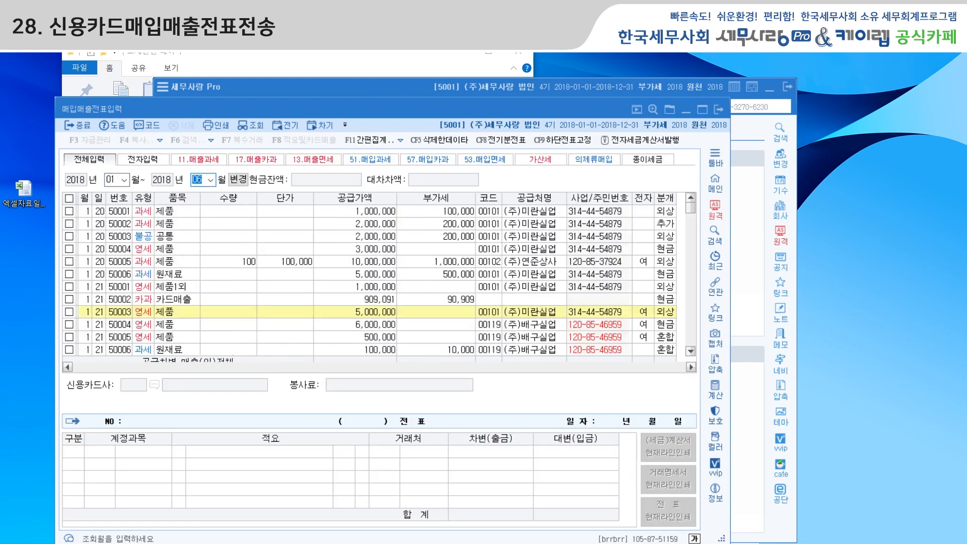
Show the 17.매출카과 vouchers and examine the January 31 농협NH카드 and 신한카드 entries.
left_click(268, 167)
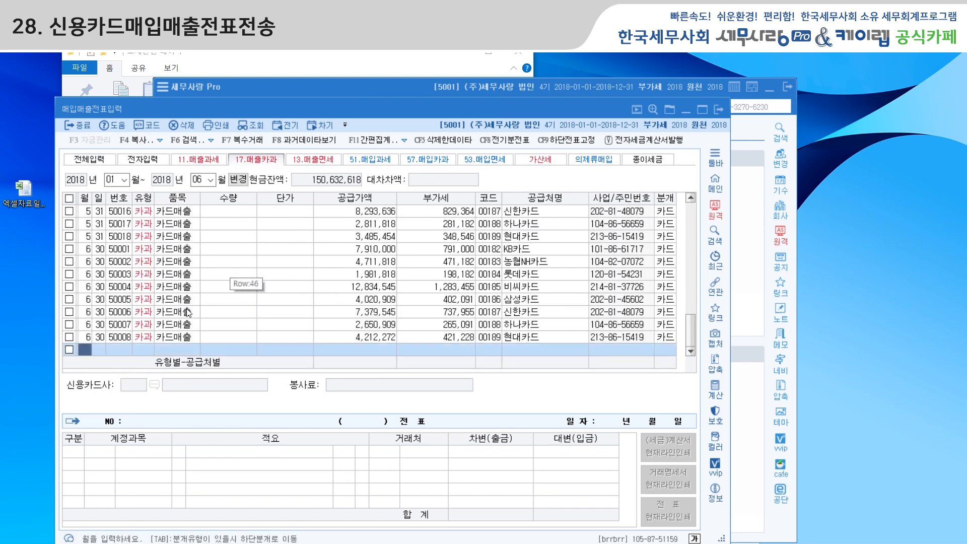
scroll(188, 312, "up", 1)
scroll(188, 312, "up", 10)
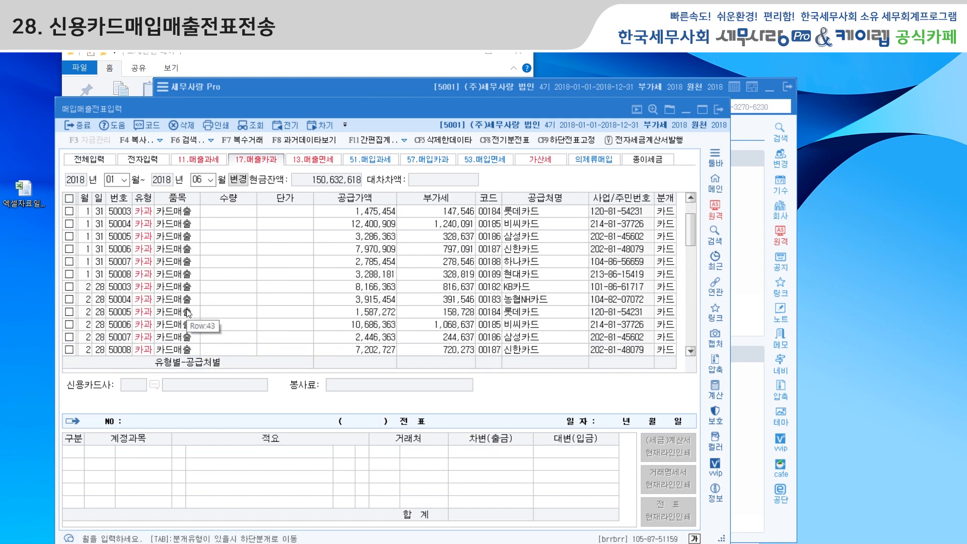
left_click(179, 254)
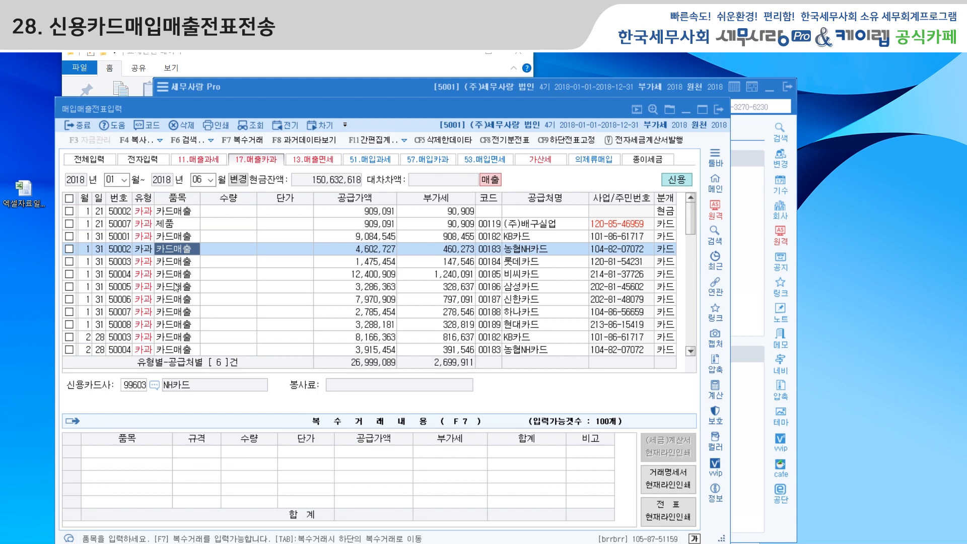
left_click(173, 298)
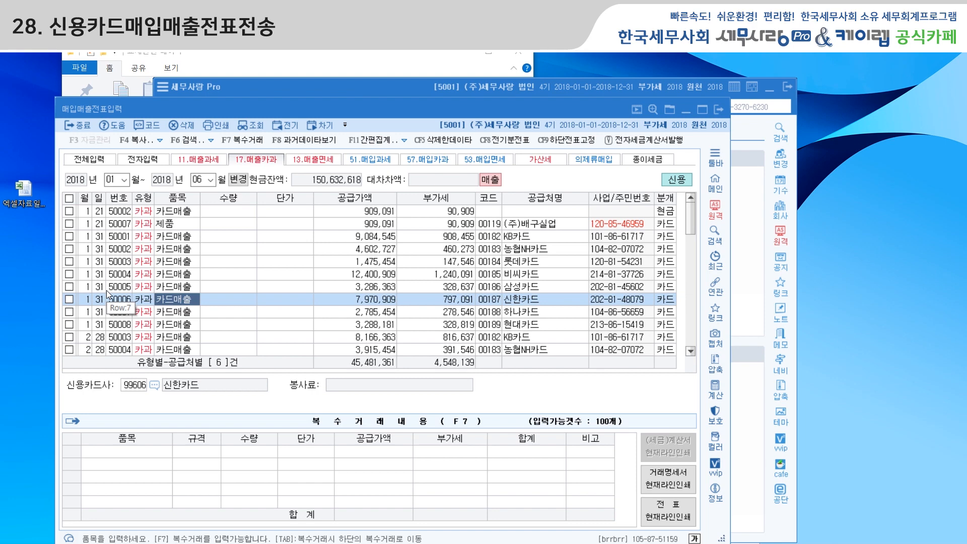
Delete the eight May 31 card sales vouchers (50011 to 50018) and the June 30 vouchers 50001 and 50002.
scroll(83, 309, "down", 5)
scroll(83, 309, "down", 2)
left_click(69, 237)
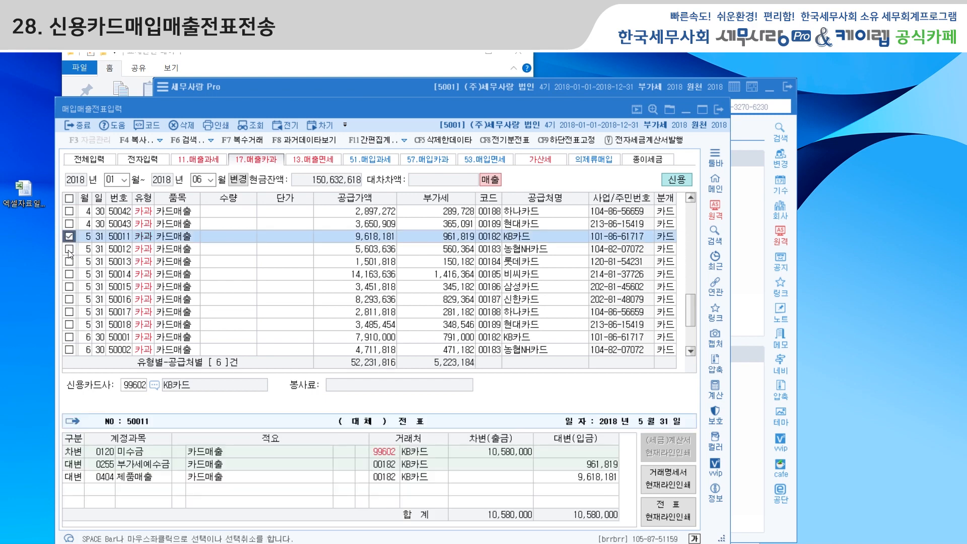
left_click(69, 249)
left_click(69, 262)
left_click(69, 274)
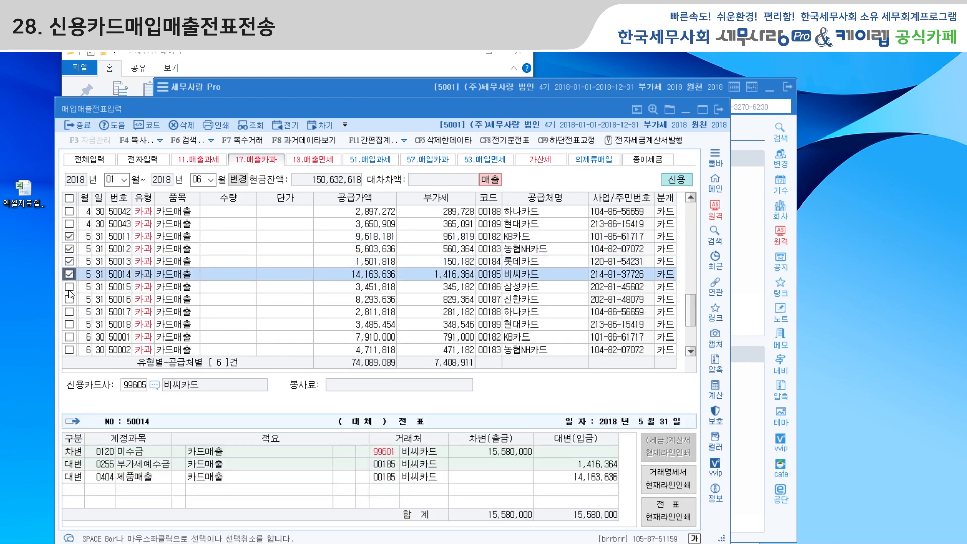
left_click(69, 286)
left_click(69, 299)
left_click(68, 312)
left_click(69, 324)
left_click(69, 337)
left_click(69, 349)
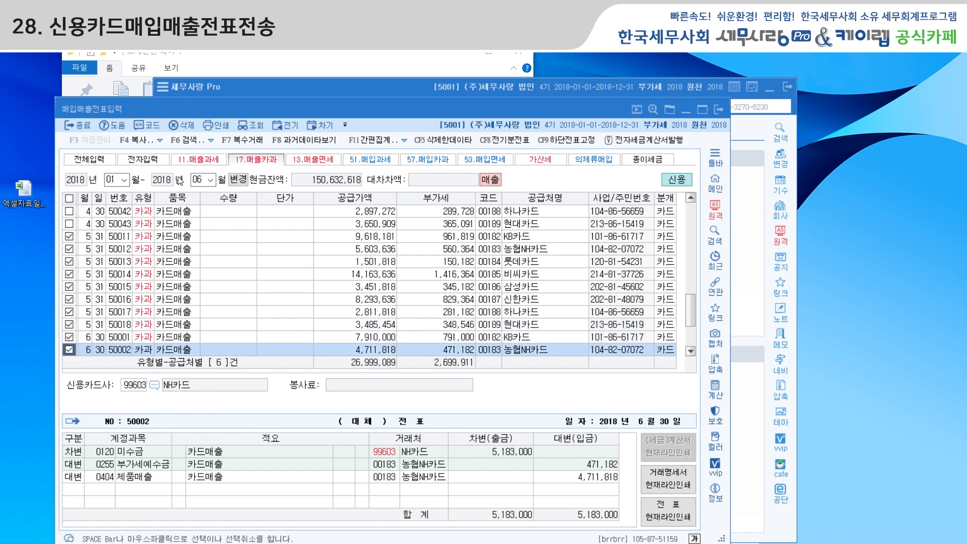
left_click(183, 126)
left_click(414, 352)
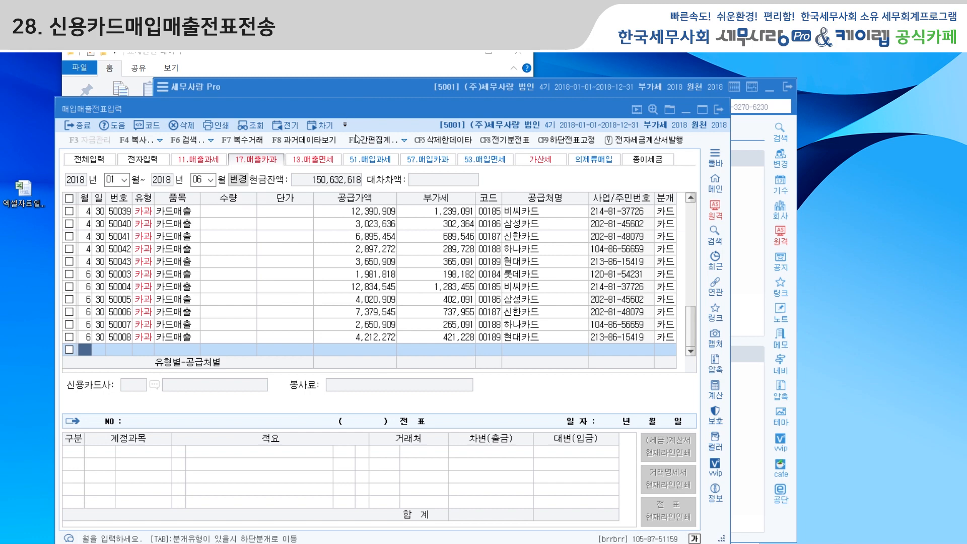
In 신용카드매입매출전표전송, reload 신용카드매입매출전표전송-매출자료(2018).xls and bring in the preselected May and June rows that lack matching vouchers.
left_click(360, 89)
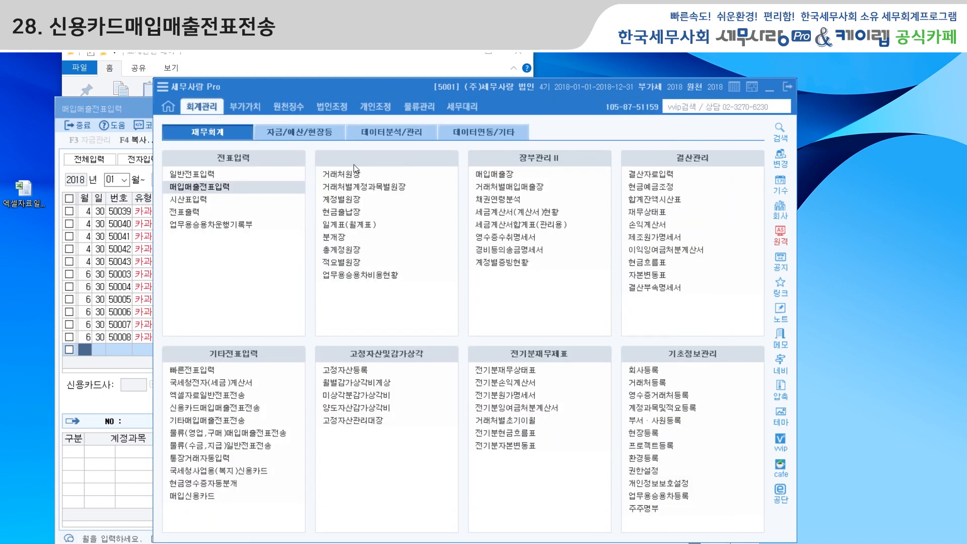
left_click(238, 409)
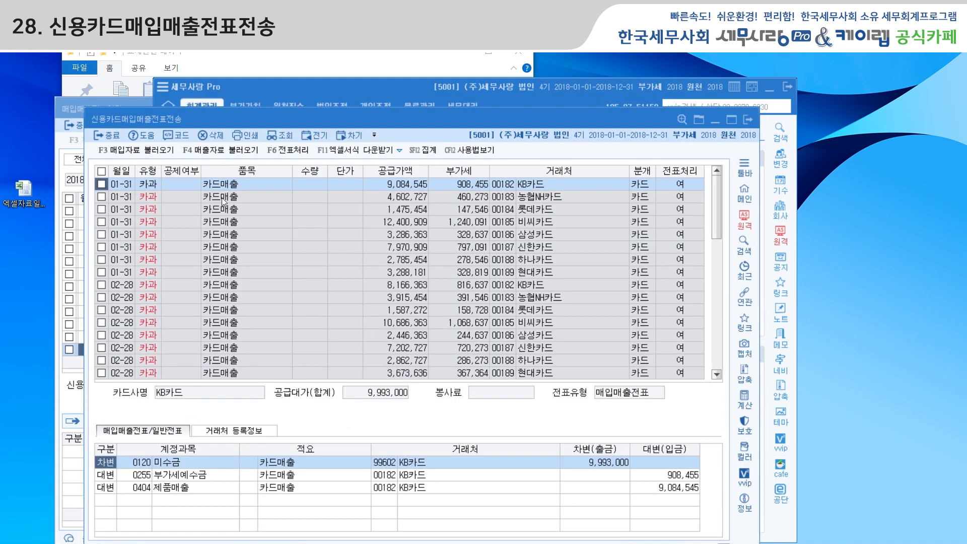
left_click(201, 149)
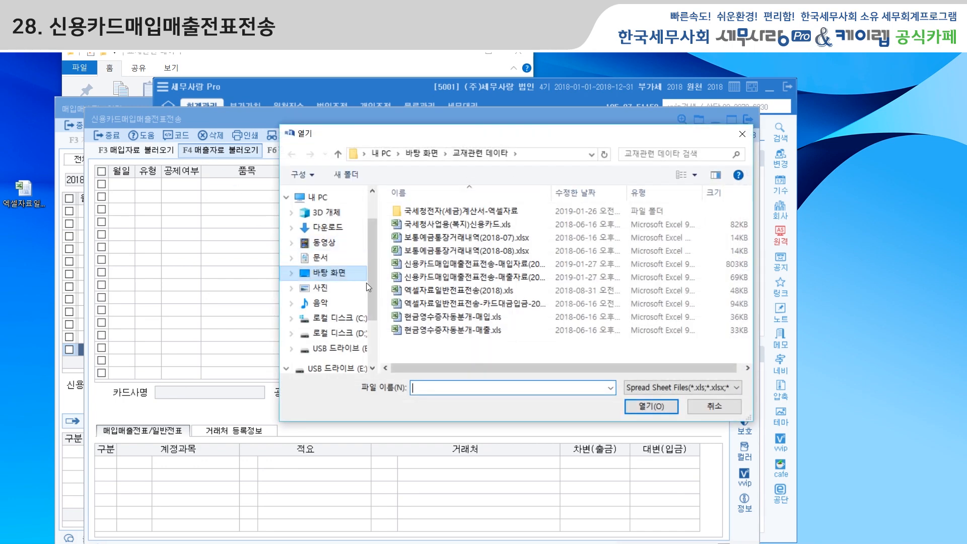
left_click(473, 277)
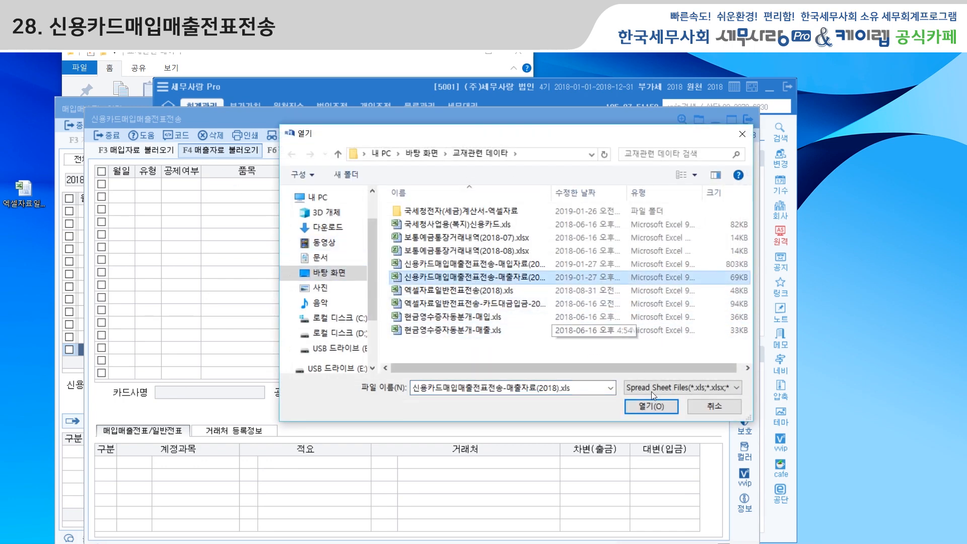
left_click(651, 406)
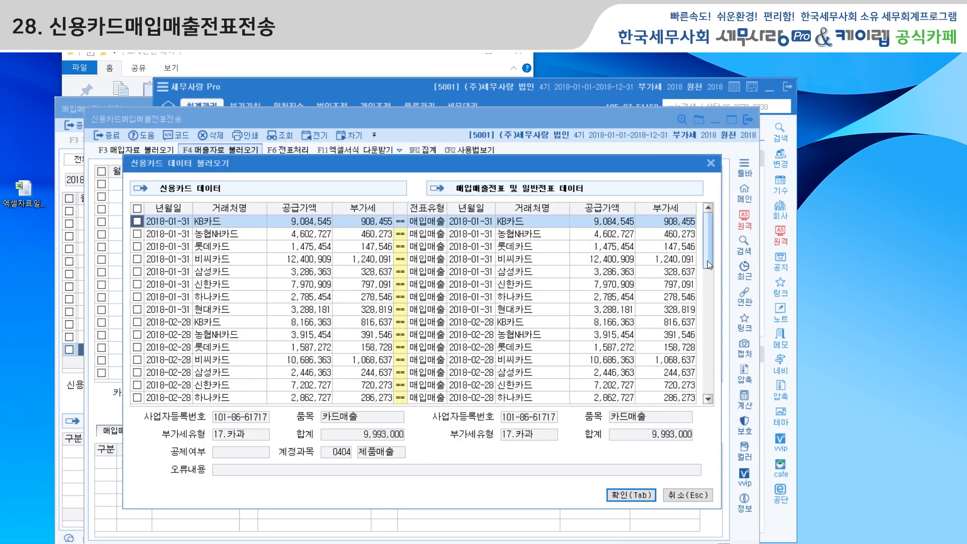
left_click_drag(710, 247, 703, 364)
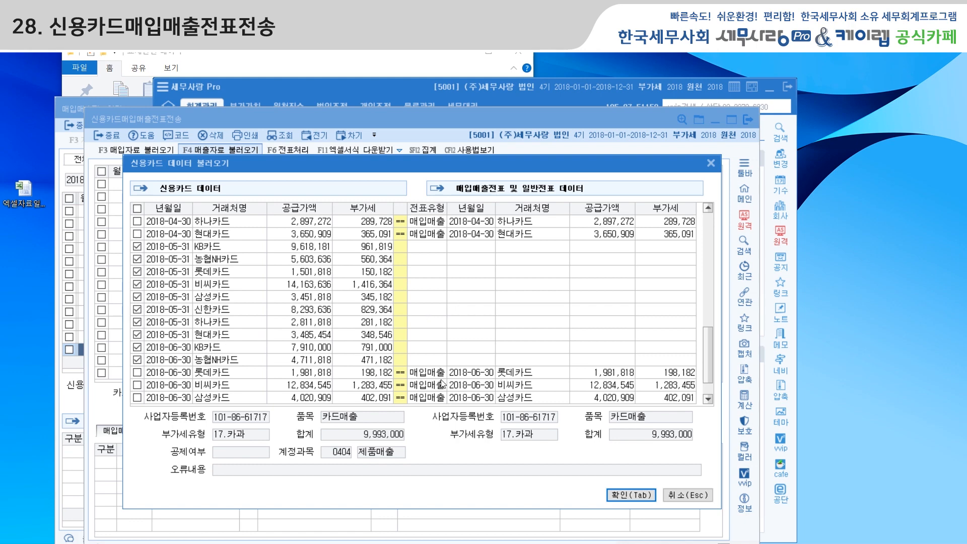
left_click(623, 495)
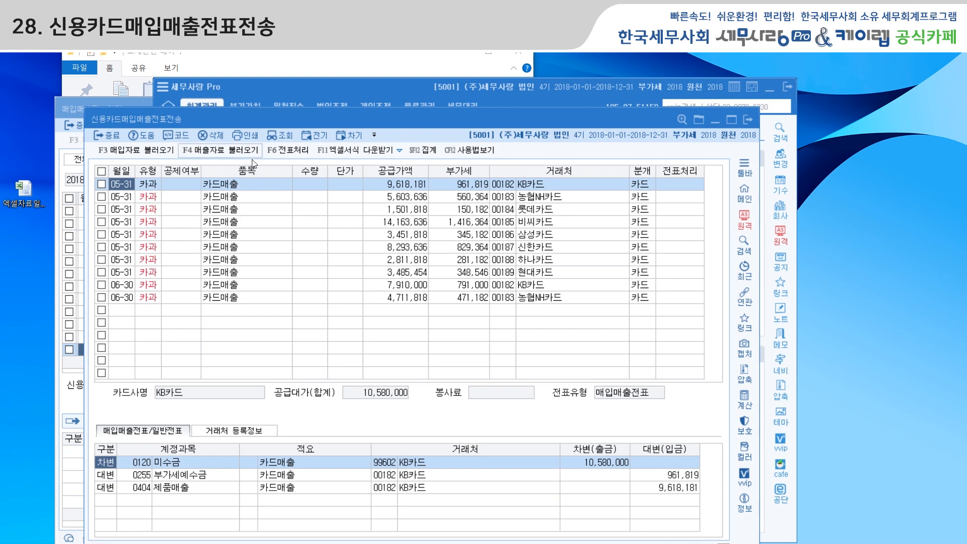
Select all the reloaded May 31 and June 30 card sales rows and process them as vouchers (전표처리) into 매입매출전표.
left_click(287, 150)
left_click(473, 356)
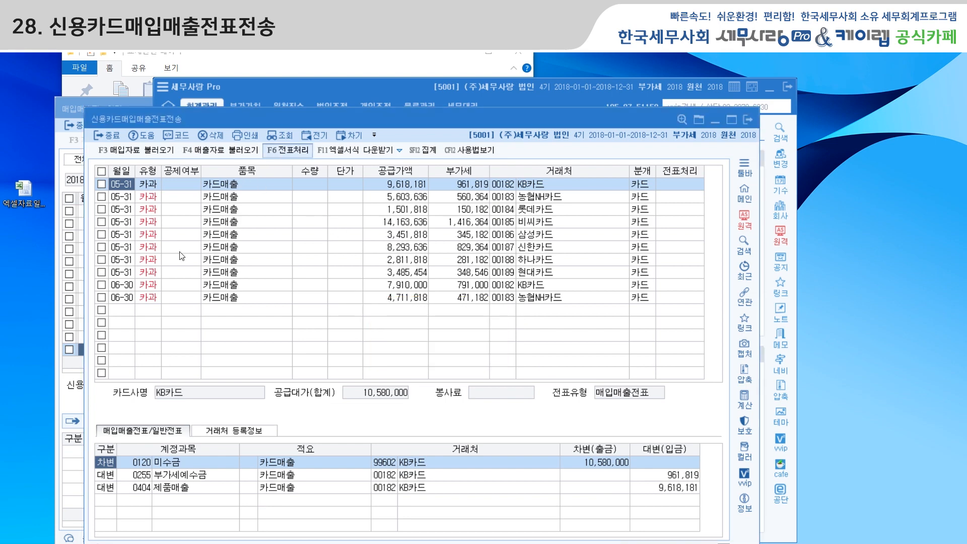
left_click(102, 171)
left_click(290, 150)
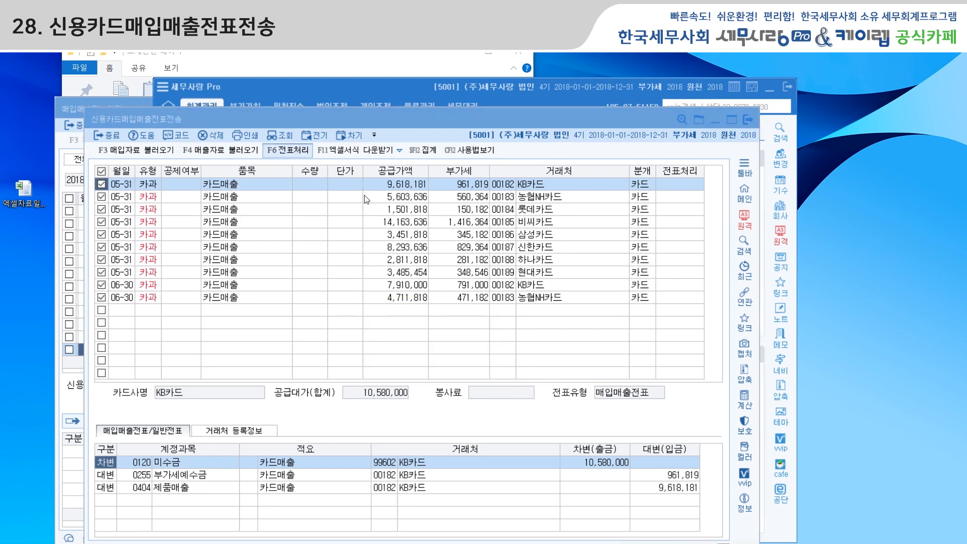
left_click(452, 353)
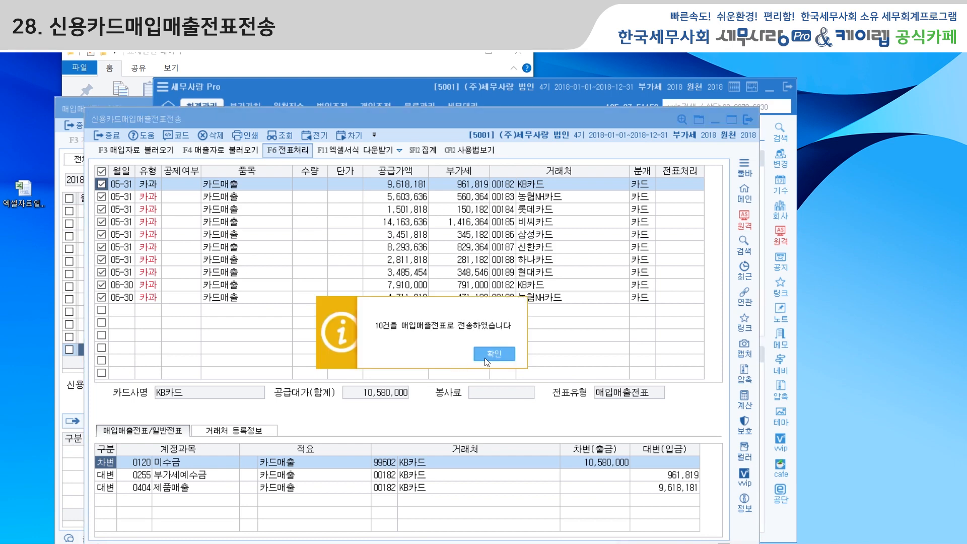
left_click(473, 356)
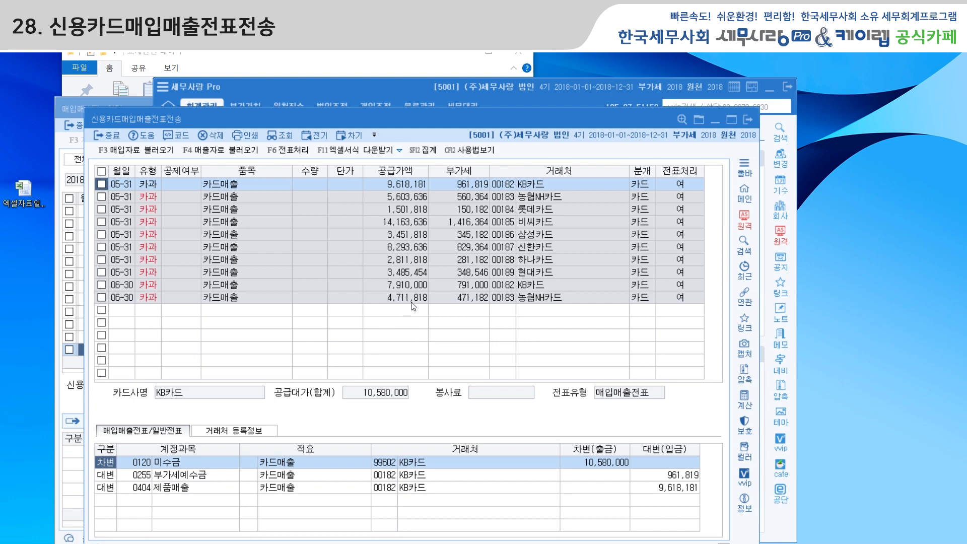
Open 엑셀자료일반전표전송-카드대금입금-2018.xls in Excel, examine the KB카드 deposit, fee and receivable entries in rows 11 to 13, and close the open workbooks.
left_click(351, 65)
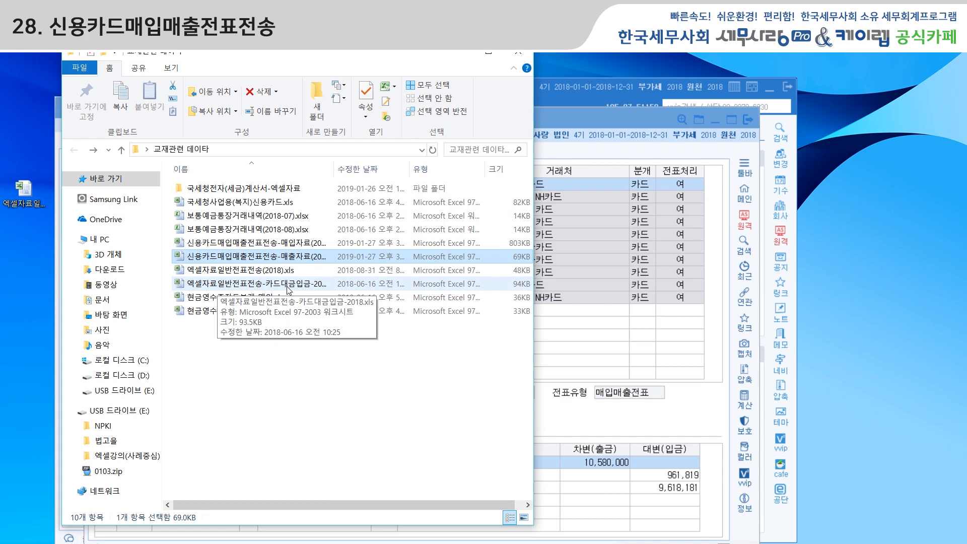
left_click(289, 285)
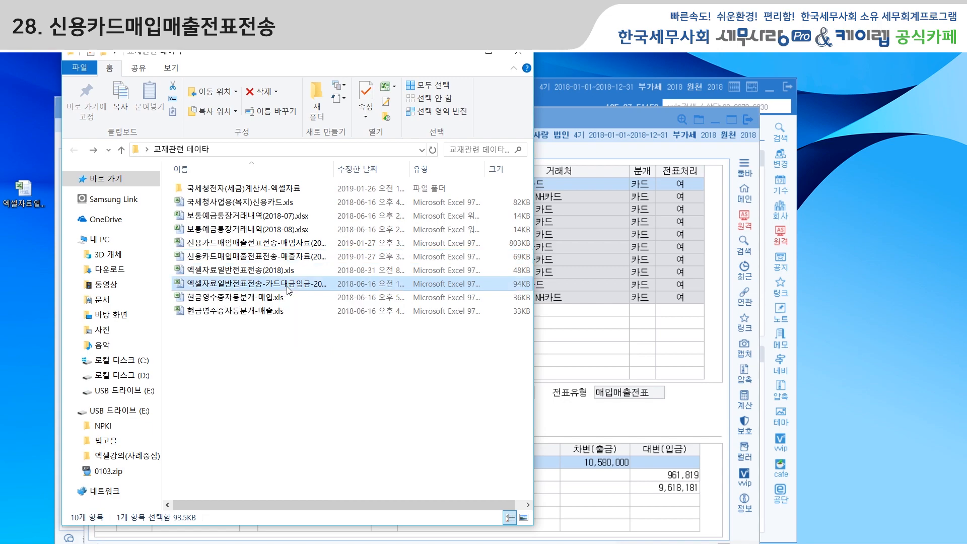
double_click(288, 285)
scroll(361, 294, "down", 2)
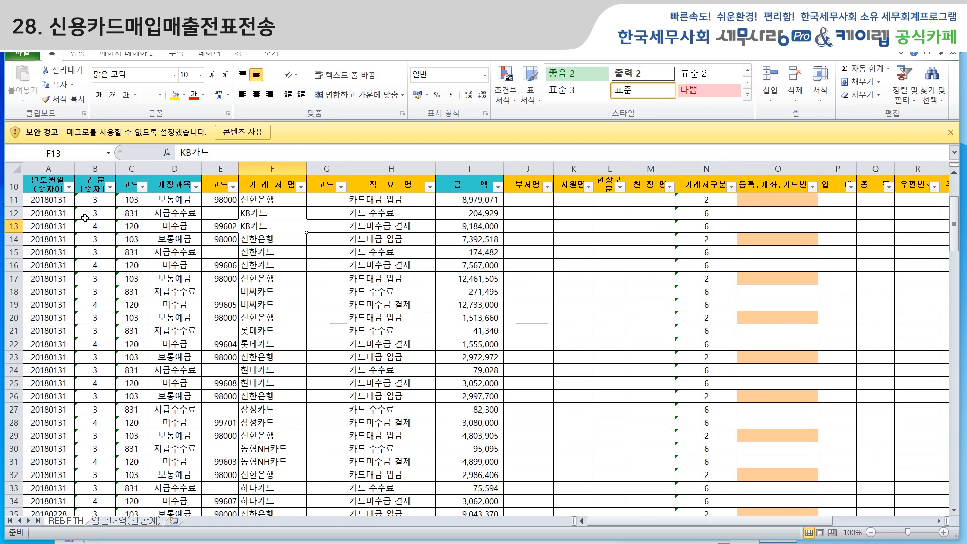
left_click_drag(13, 200, 14, 226)
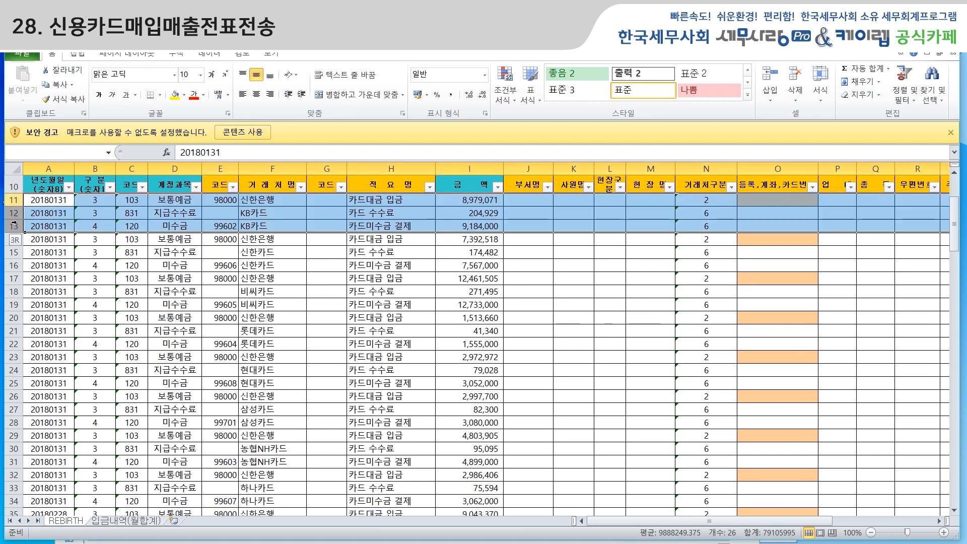
left_click(14, 213)
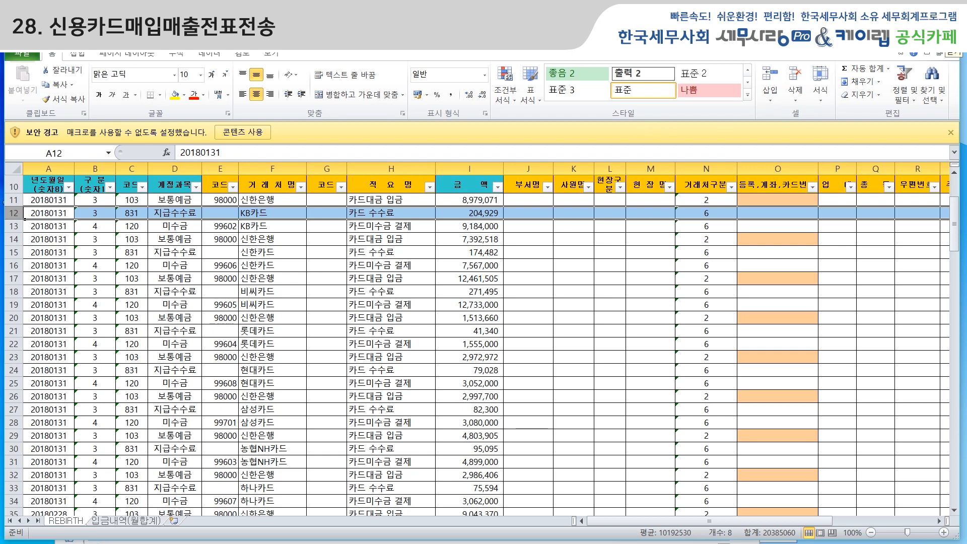
left_click(952, 44)
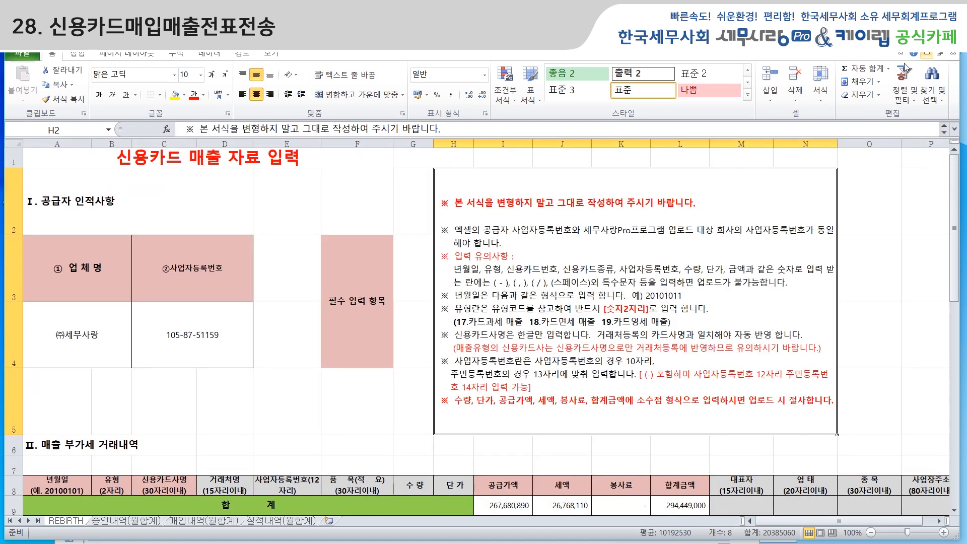
left_click(951, 44)
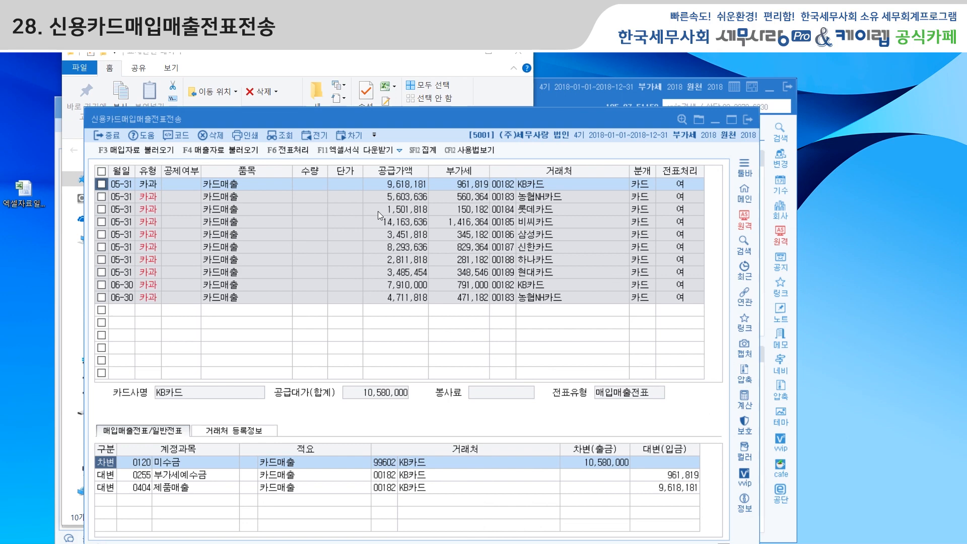
Open 엑셀자료일반전표전송 and load all entries from 엑셀자료일반전표전송-카드대금입금-2018.xls.
left_click(564, 97)
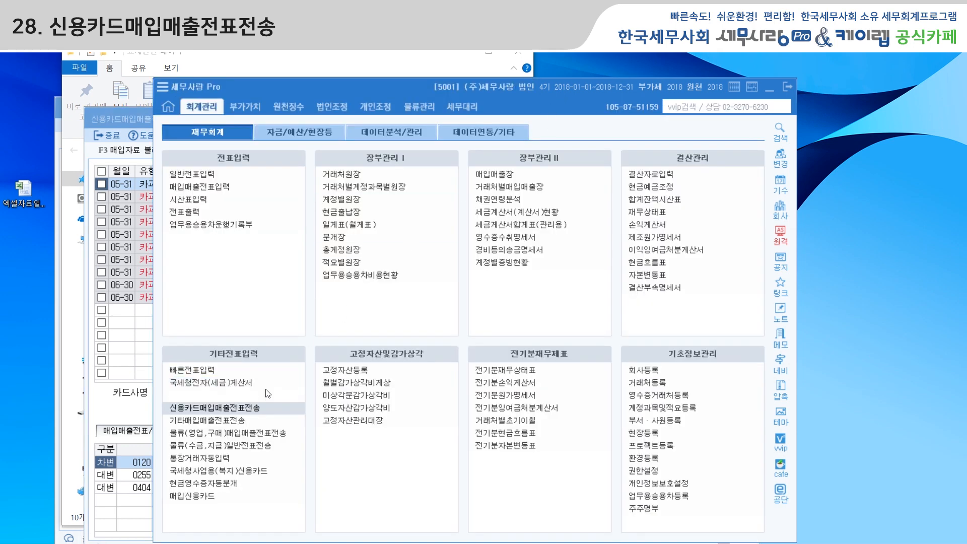
left_click(184, 397)
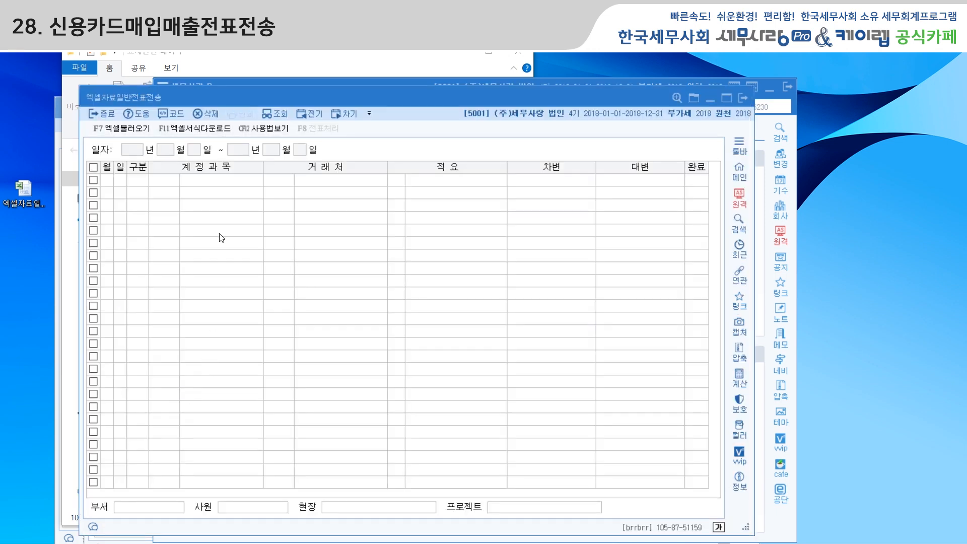
left_click(138, 132)
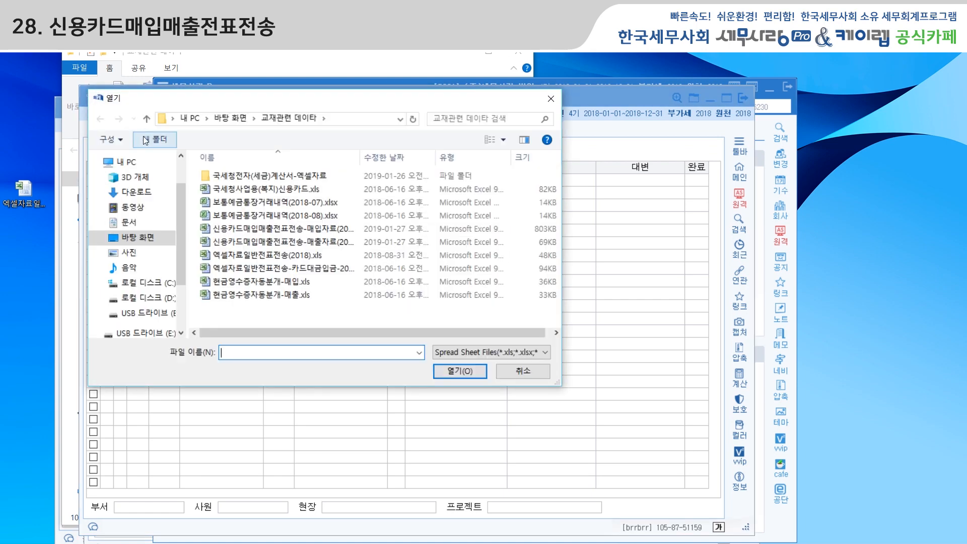
left_click(240, 271)
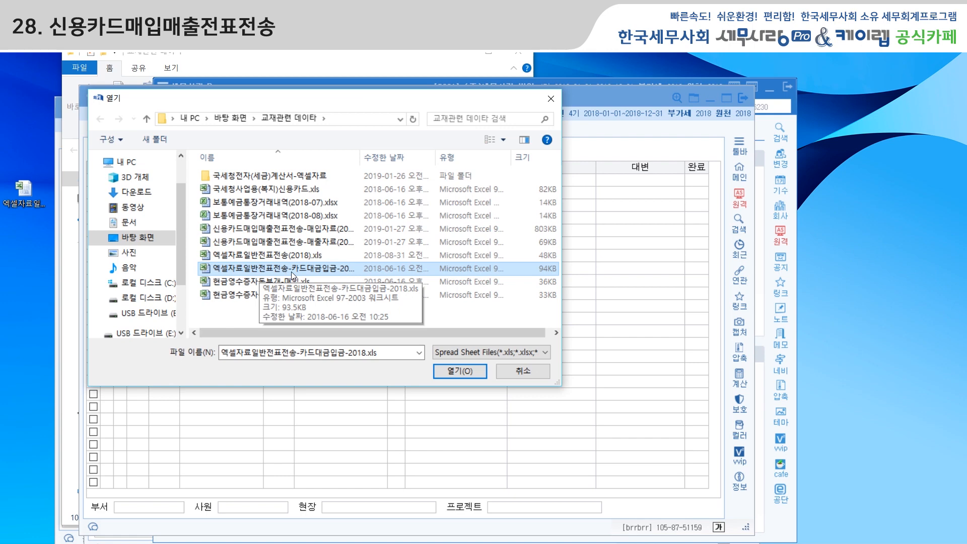
left_click(455, 373)
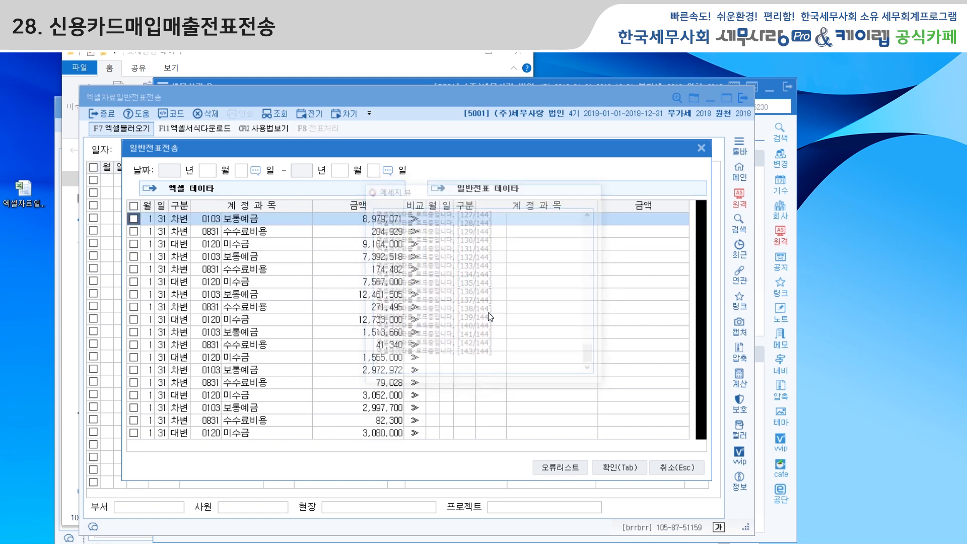
left_click(612, 466)
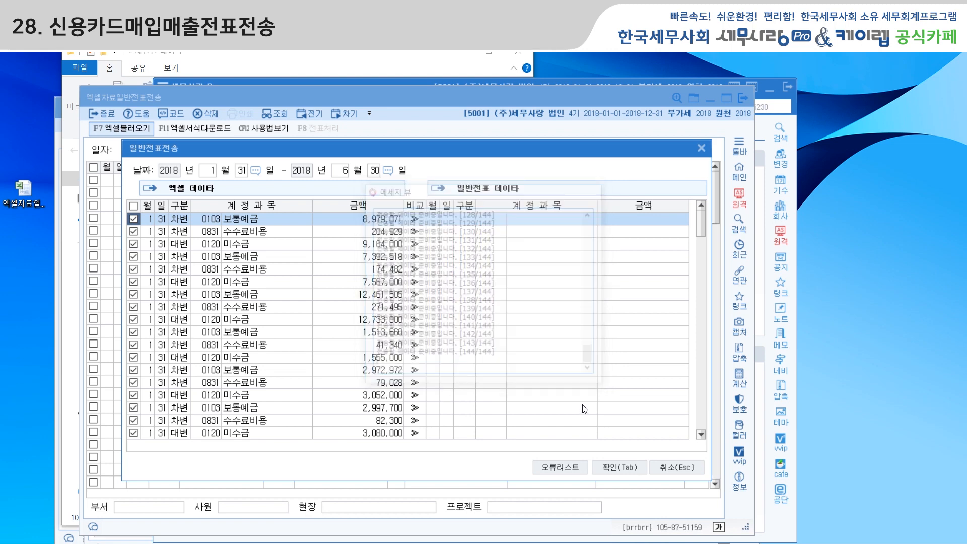
Process the loaded card deposit entries as general vouchers (전표처리), review them through June 30, and close 엑셀자료일반전표전송.
left_click(313, 127)
left_click(444, 331)
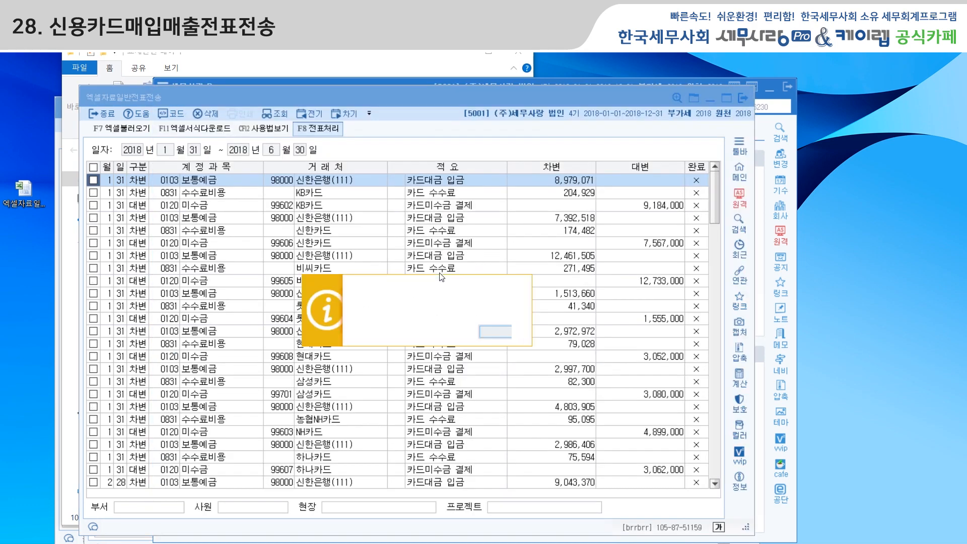
left_click(481, 331)
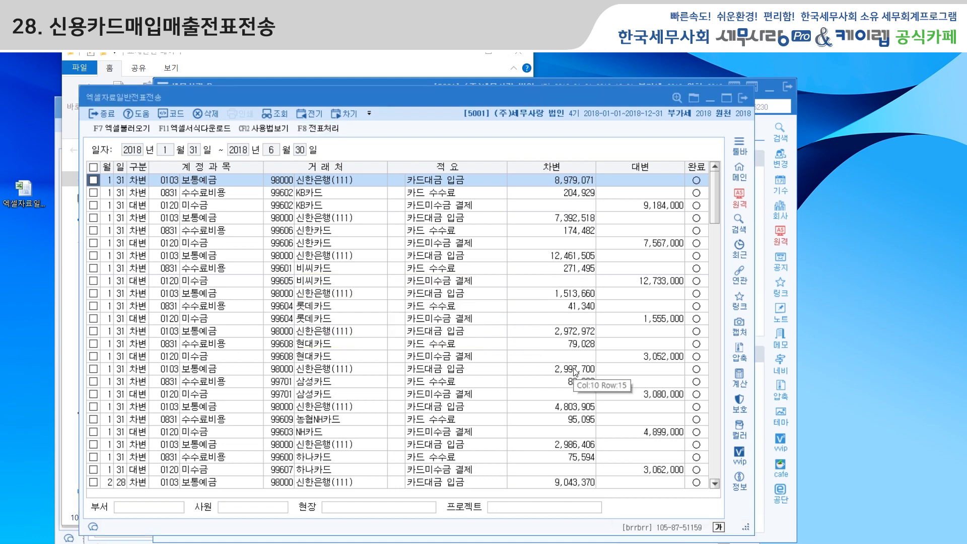
left_click_drag(713, 188, 708, 478)
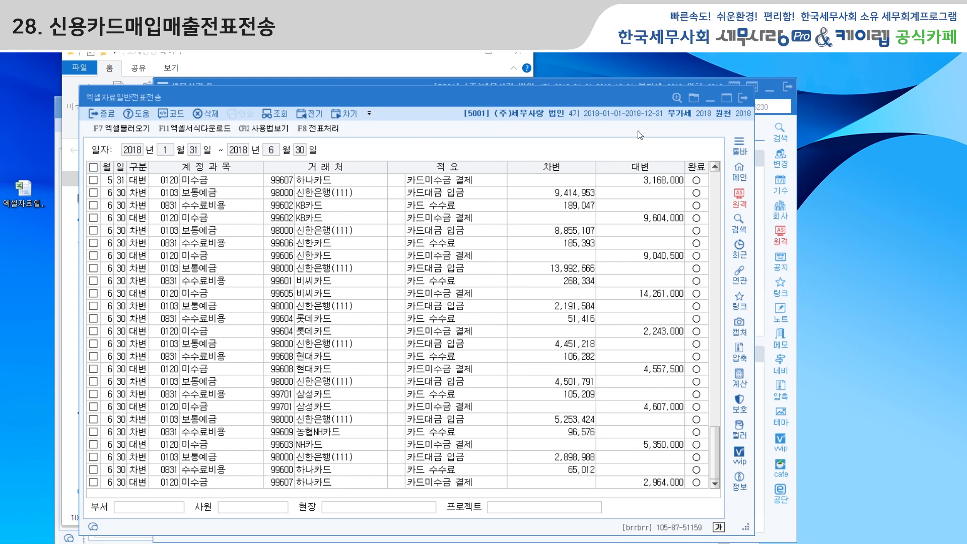
left_click(741, 99)
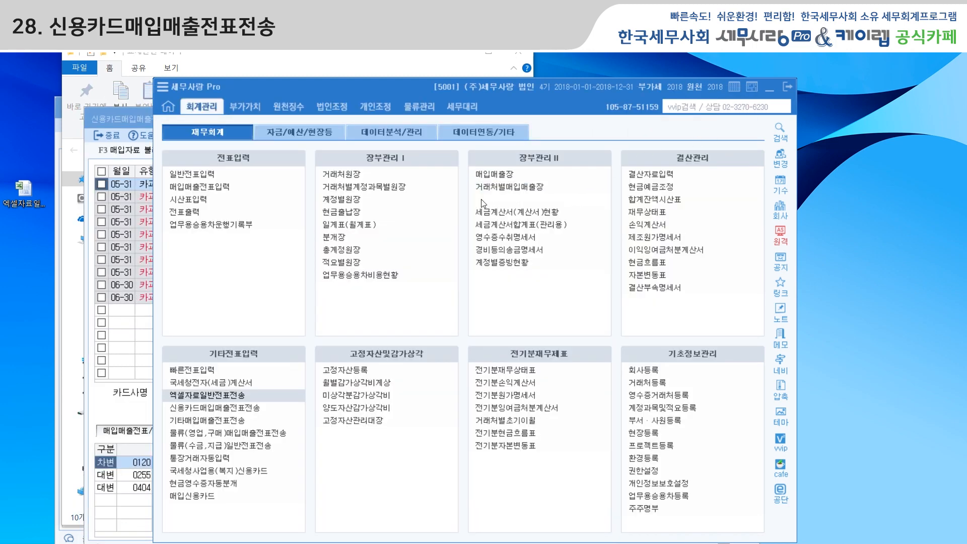
Return to 신용카드매입매출전표전송 and load the purchase data from 신용카드매입매출전표전송-매입자료(2018).xls with the 거래처 모두 등록 option.
left_click(140, 120)
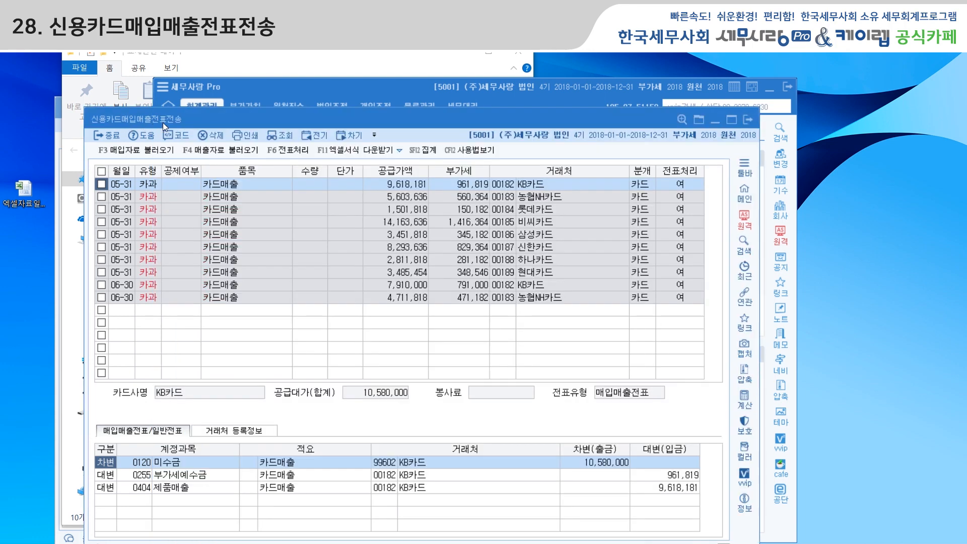
left_click(147, 151)
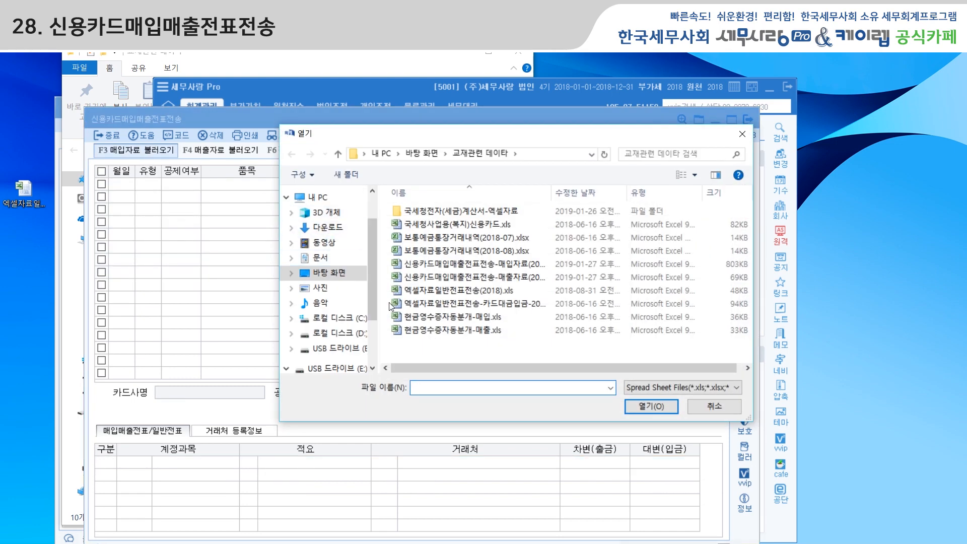
left_click(449, 264)
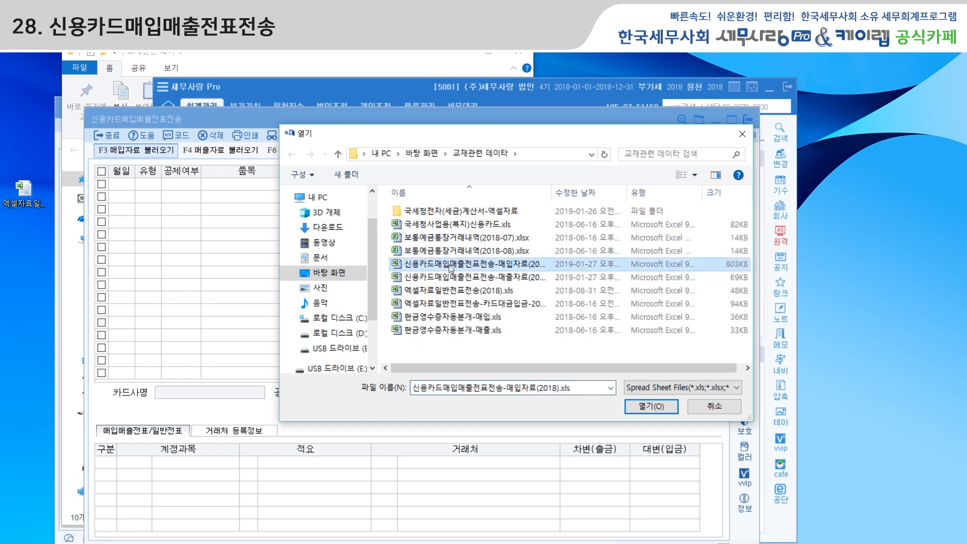
left_click(646, 409)
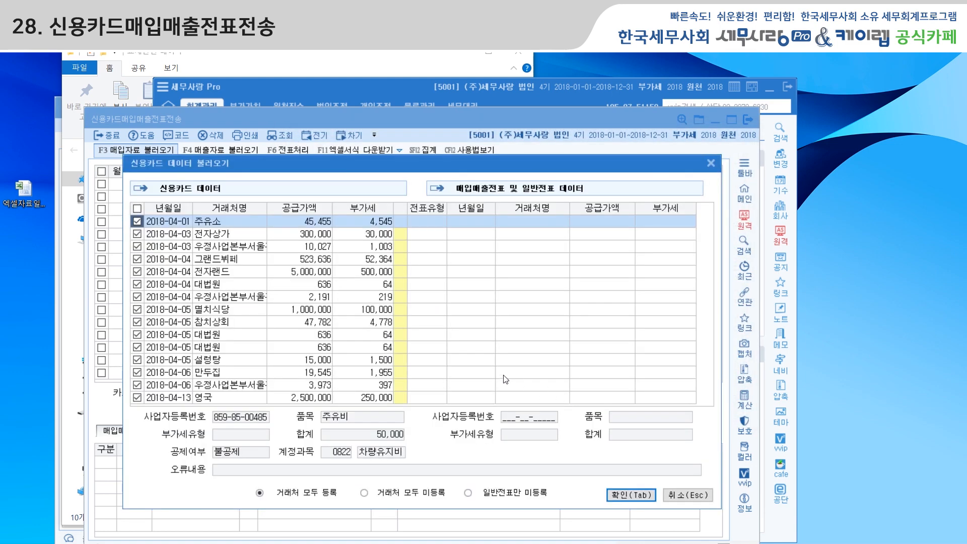
left_click(631, 495)
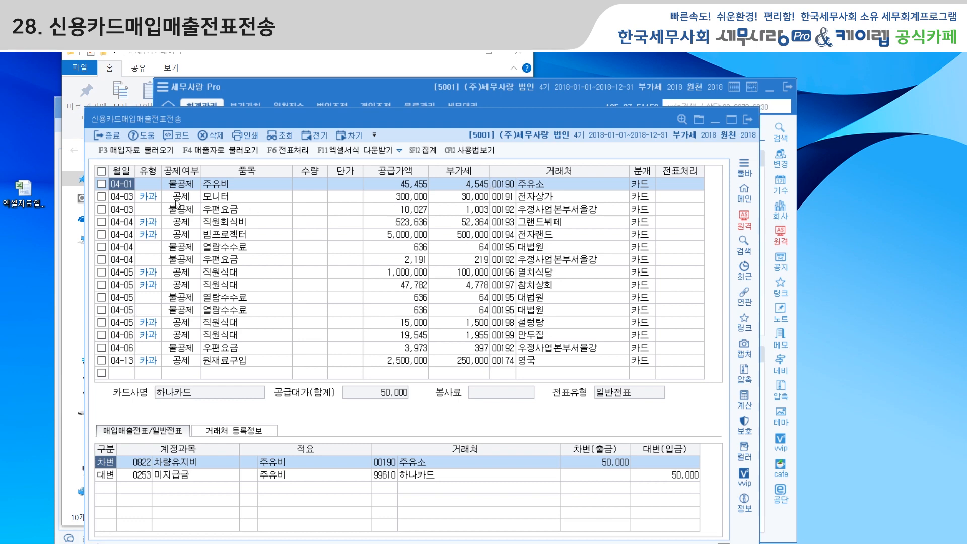
Compare the 모니터 and 주유비 entries, and process all loaded card purchase rows as vouchers (전표처리).
left_click(156, 199)
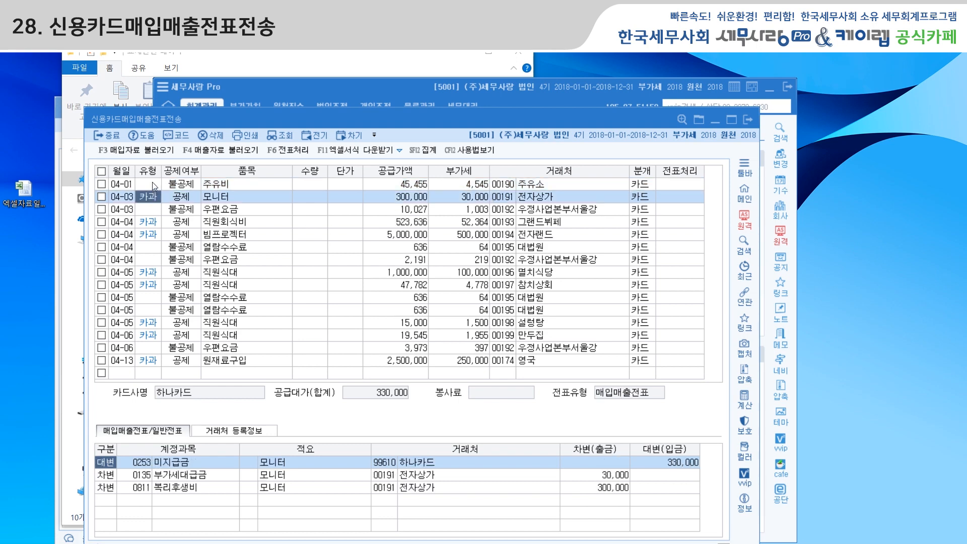
left_click(152, 182)
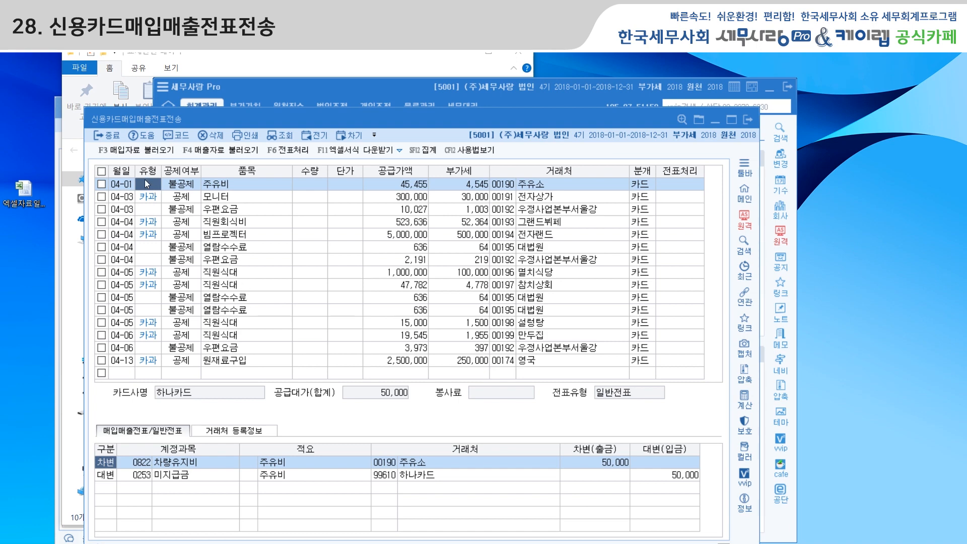
left_click(102, 172)
left_click(282, 150)
left_click(460, 348)
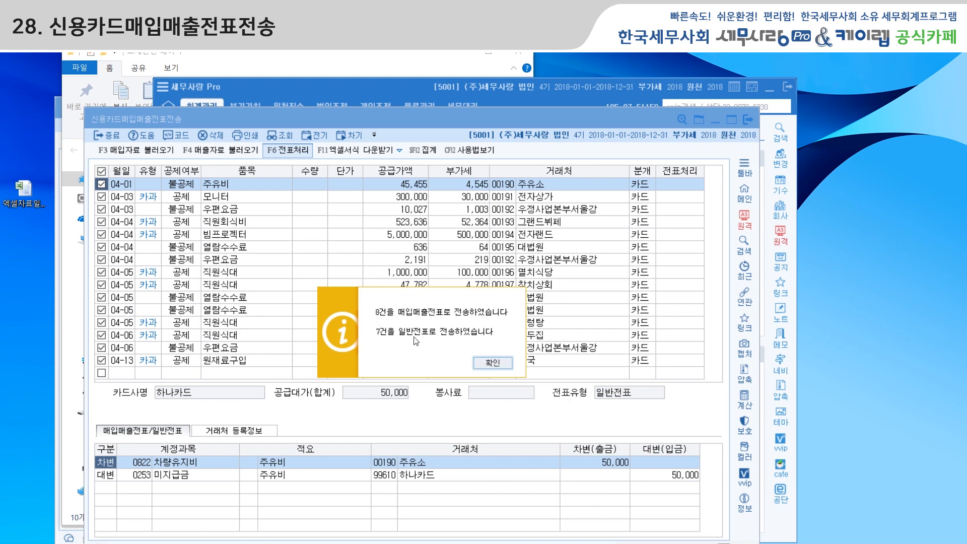
left_click(490, 364)
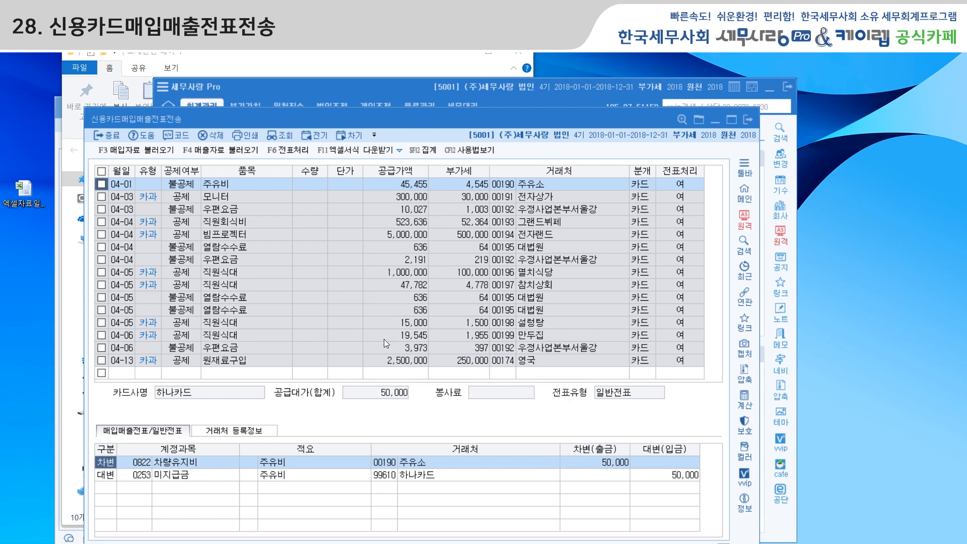